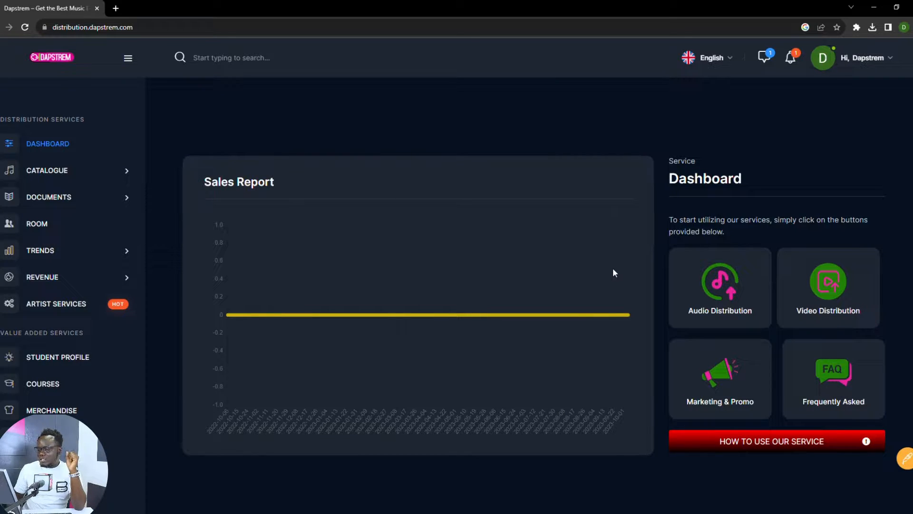
# Step: Start a new audio distribution upload and enter Falling Stars as the album title
pyautogui.click(722, 284)
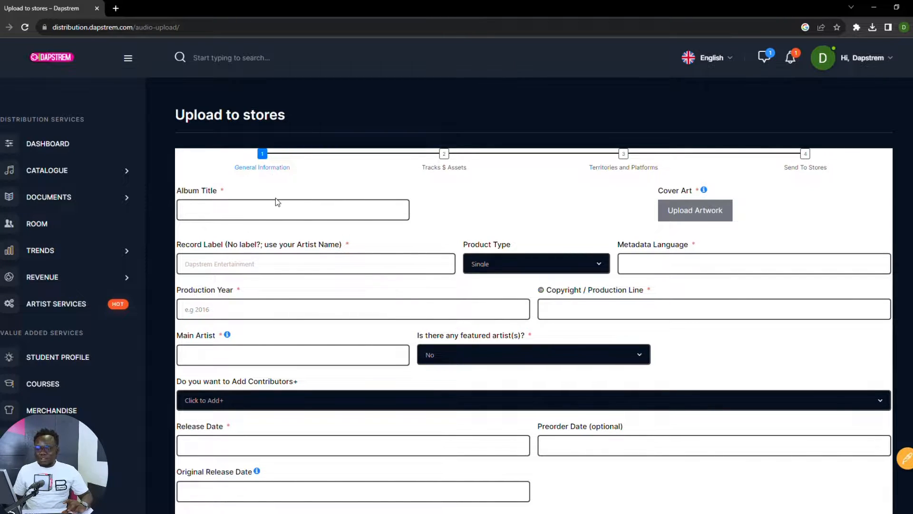
pyautogui.click(286, 210)
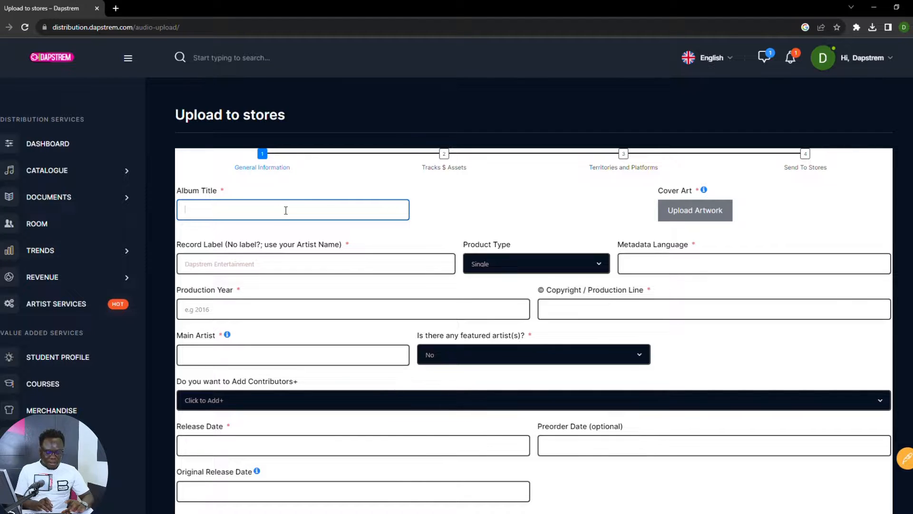
pyautogui.write('F')
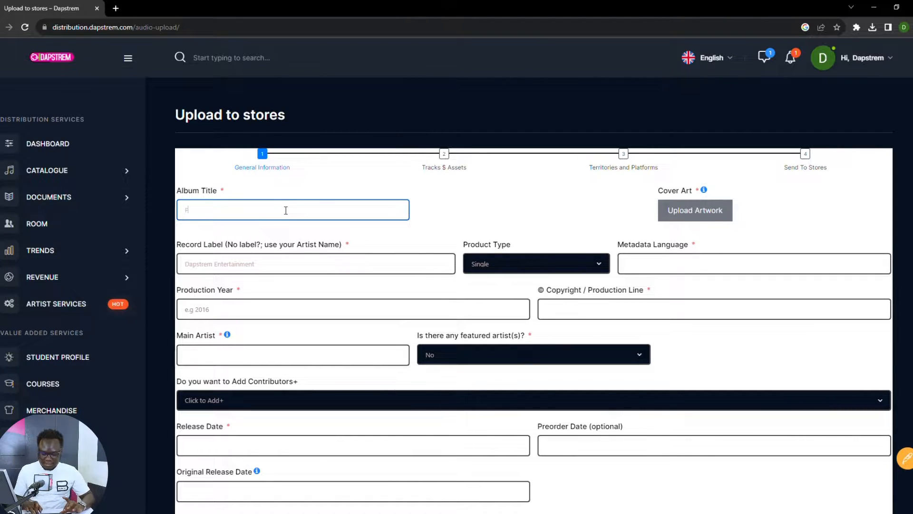
pyautogui.write('alling ')
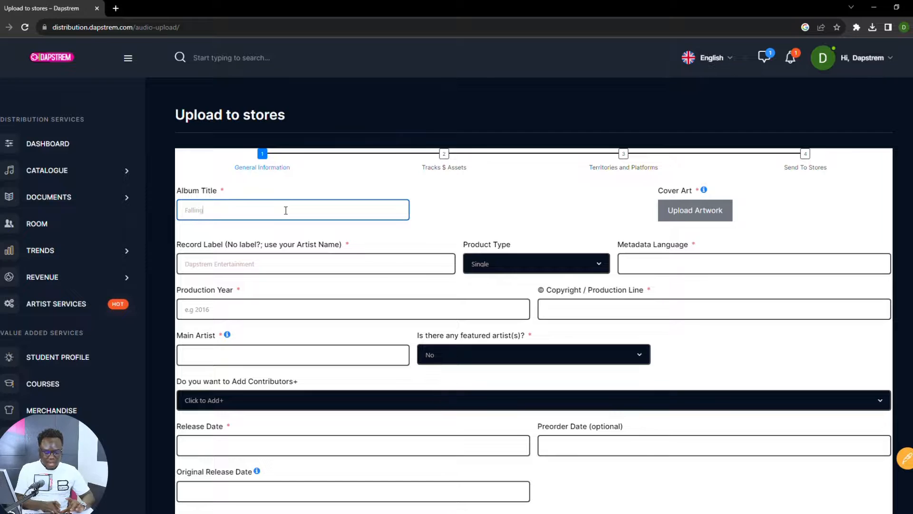
pyautogui.write('Sta')
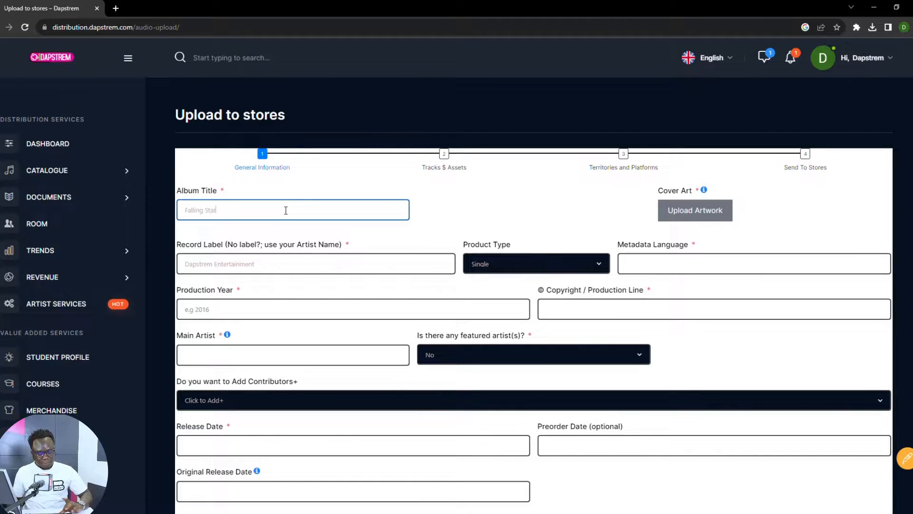
pyautogui.write('rs')
pyautogui.hotkey('ctrl', 'shift', 'Left')
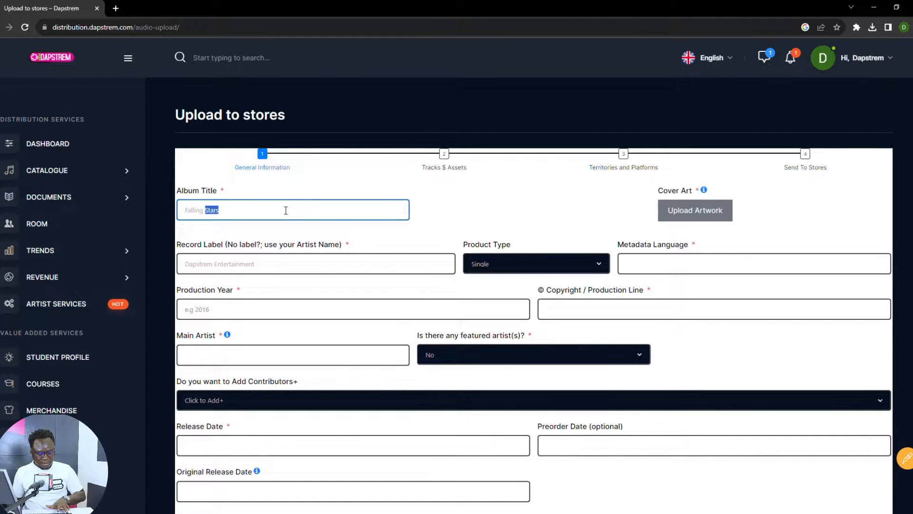
pyautogui.hotkey('ctrl', 'shift', 'Left')
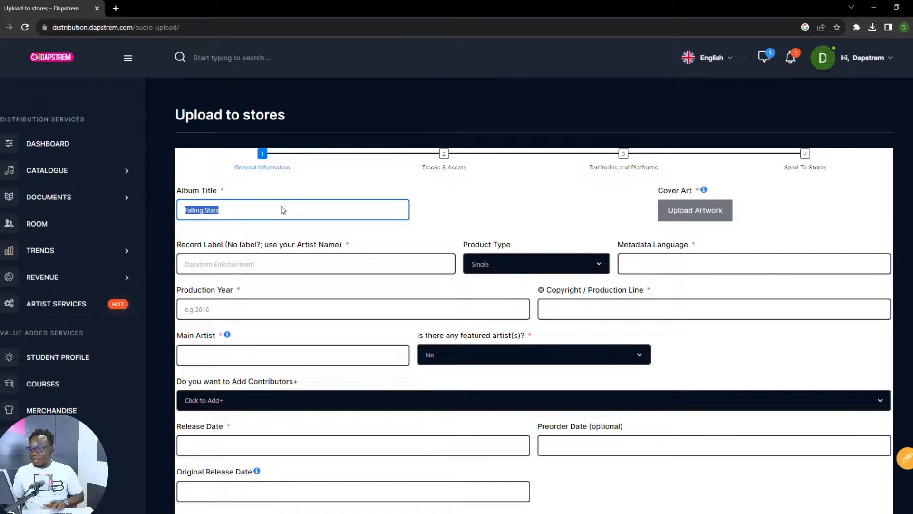
pyautogui.hotkey('ctrl', 'x')
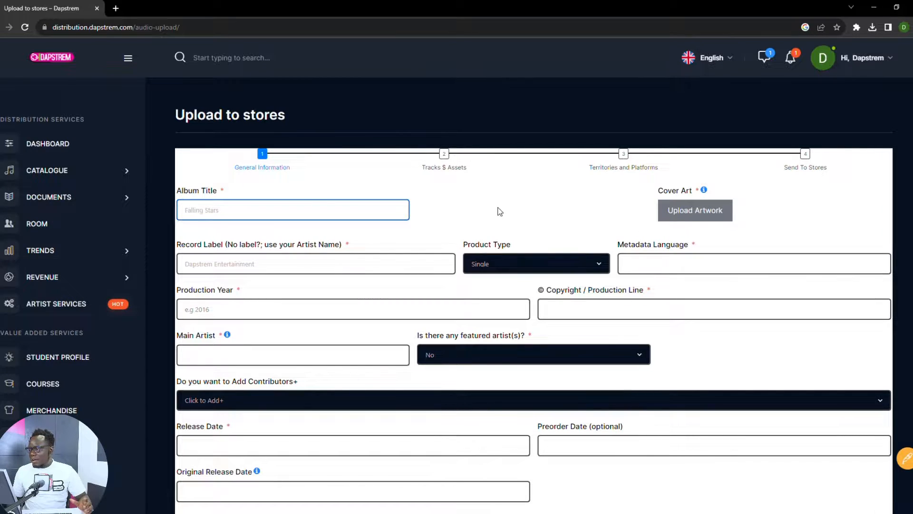
pyautogui.click(503, 211)
pyautogui.moveTo(707, 191)
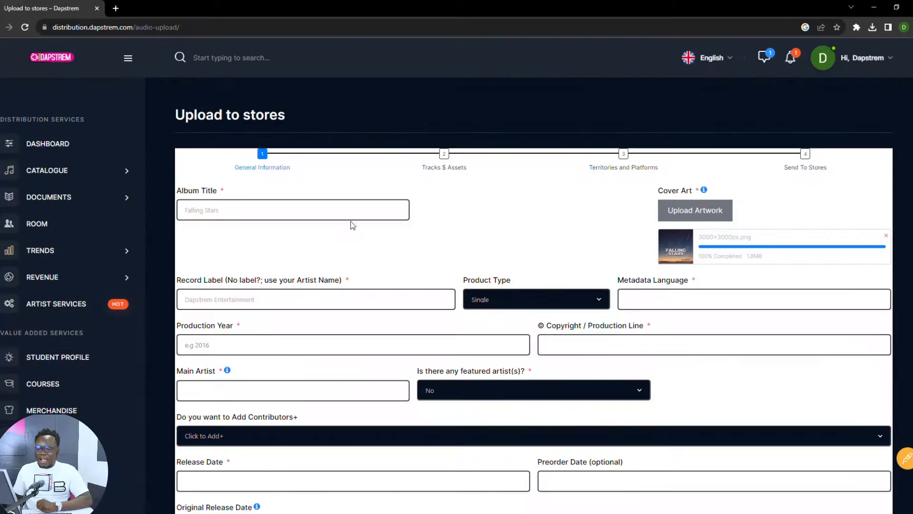
# Step: Set the record label to Dapstrem Records
pyautogui.doubleClick(310, 300)
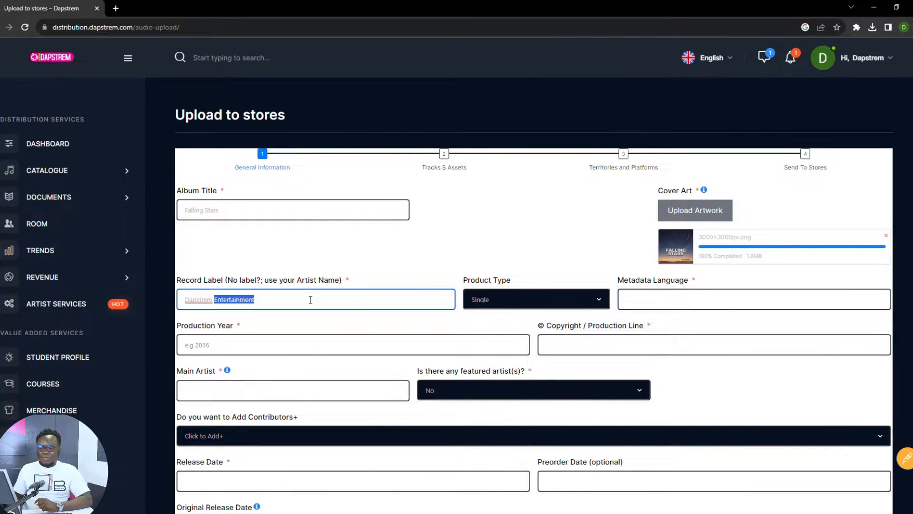
pyautogui.hotkey('ctrl', 'a')
pyautogui.press('BackSpace')
pyautogui.click(378, 259)
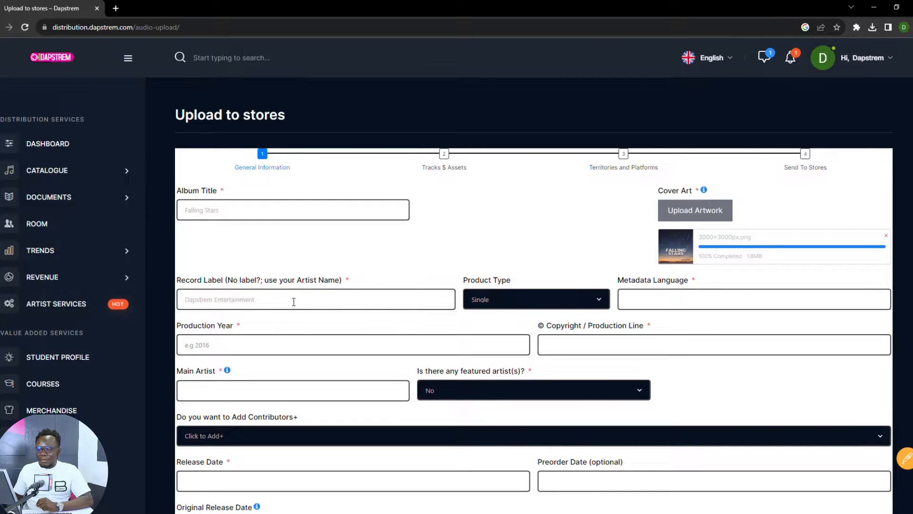
pyautogui.doubleClick(252, 300)
pyautogui.write('Re')
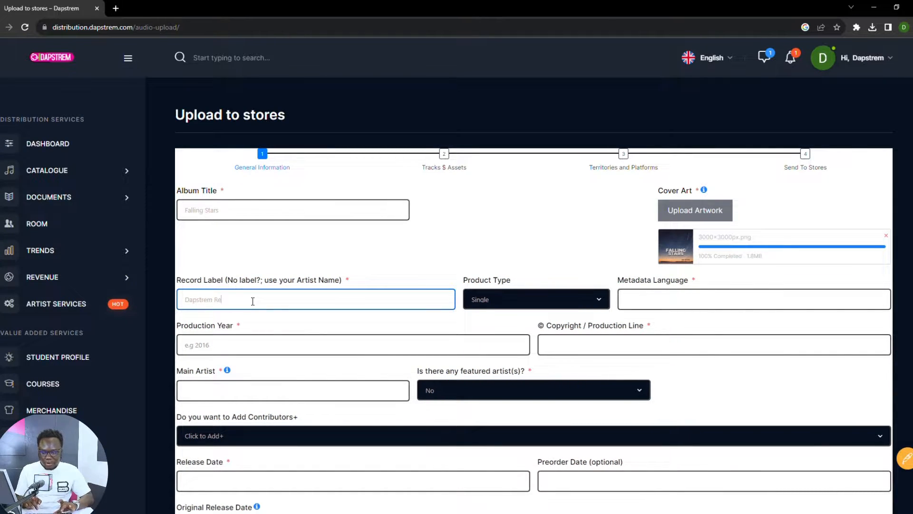
pyautogui.write('cords')
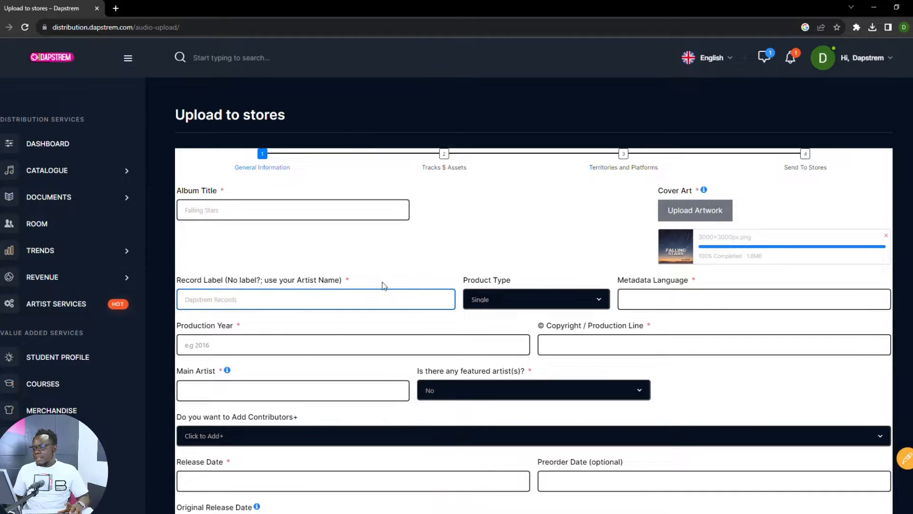
pyautogui.click(455, 250)
# Step: Choose Single as the product type and enter English as the metadata language
pyautogui.click(512, 300)
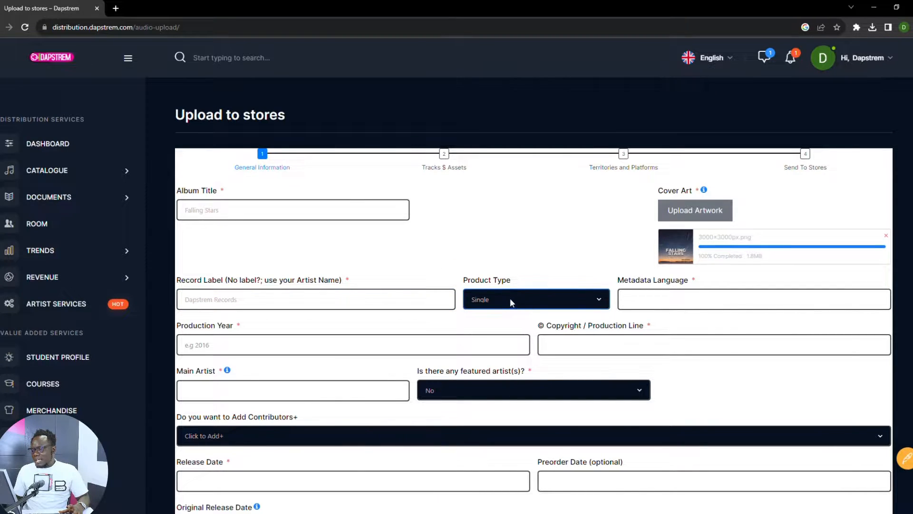
pyautogui.click(506, 323)
pyautogui.click(500, 318)
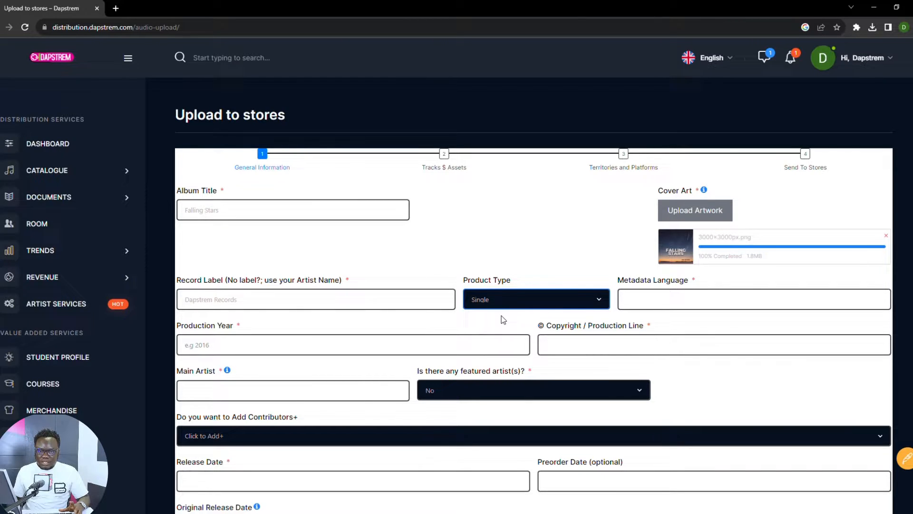
pyautogui.click(571, 267)
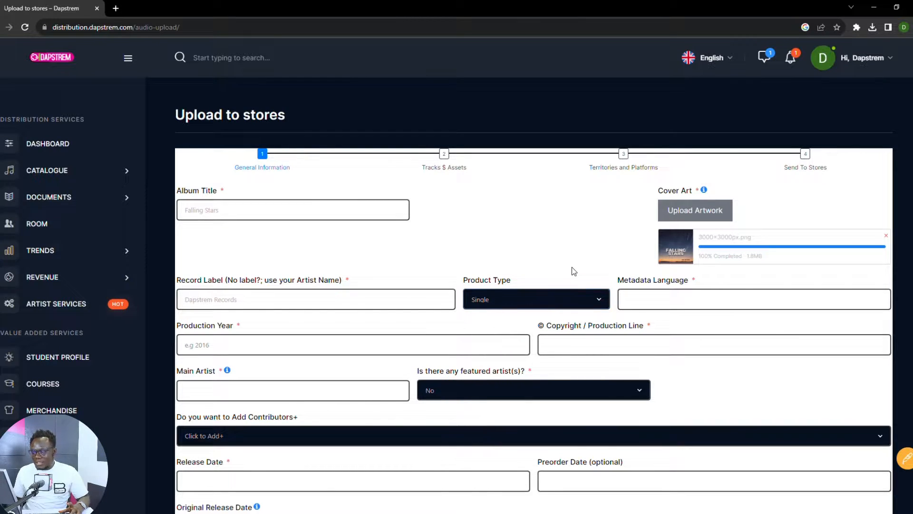
pyautogui.click(668, 304)
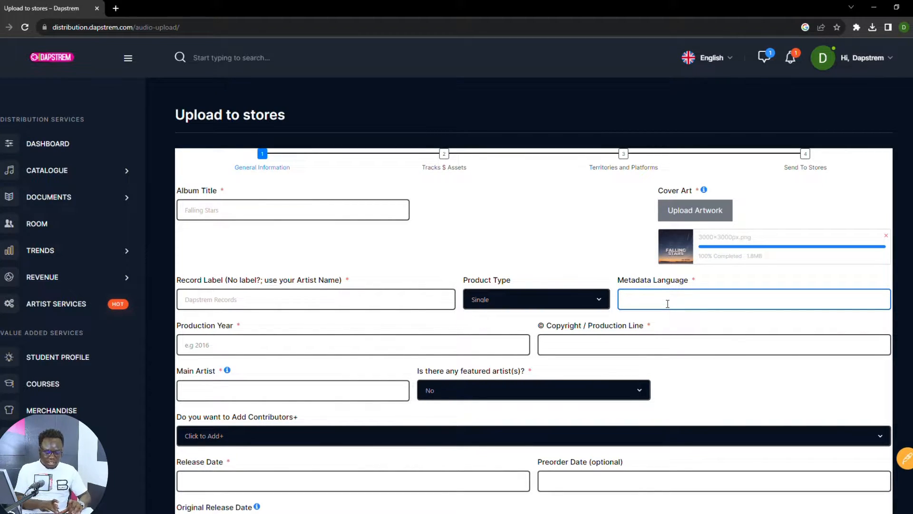
pyautogui.write('Eng')
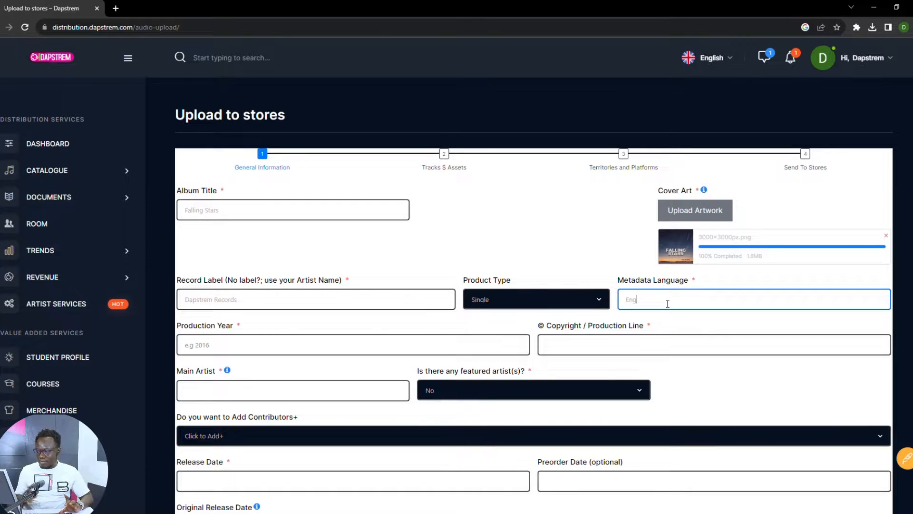
pyautogui.write('lish')
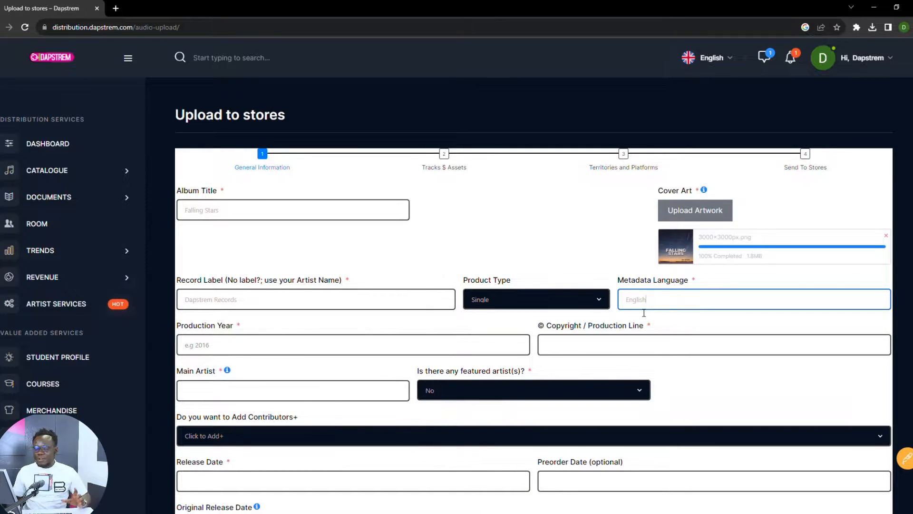
# Step: Enter 2023 as the production year of the release
pyautogui.scroll(-2, 697, 276)
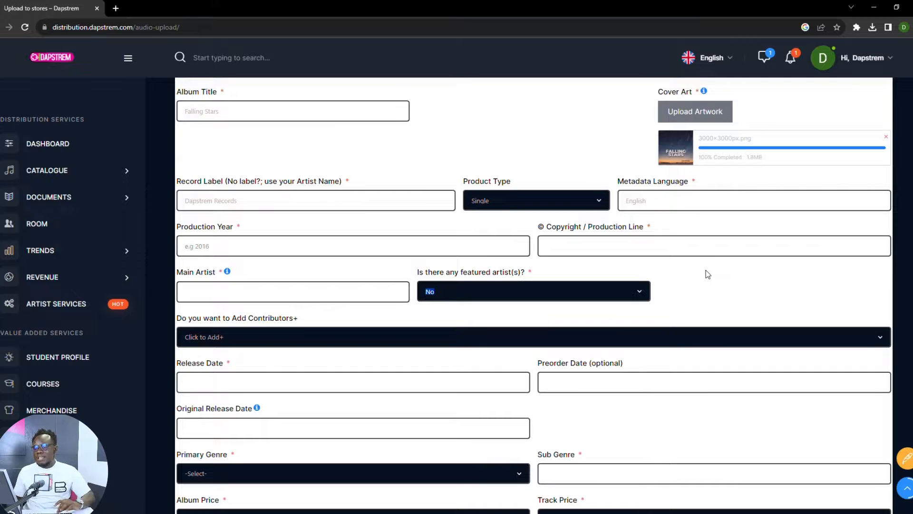
pyautogui.click(281, 246)
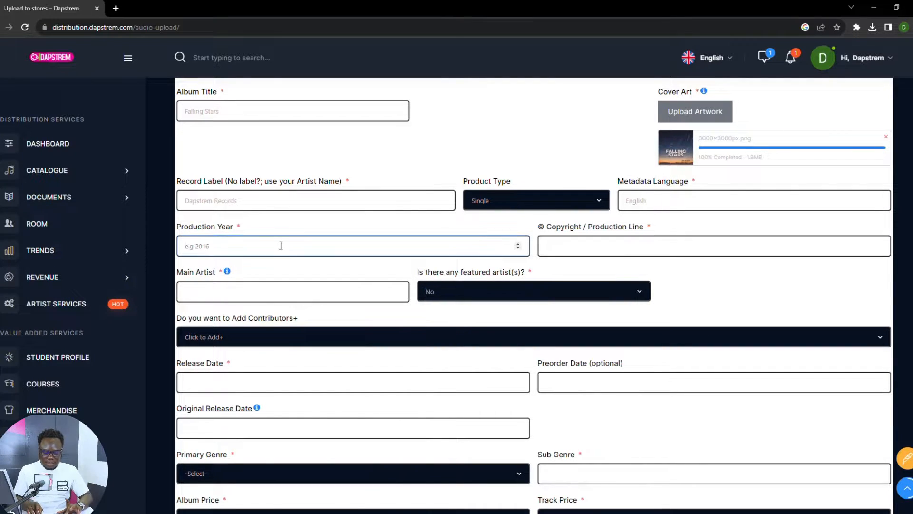
pyautogui.write('2023')
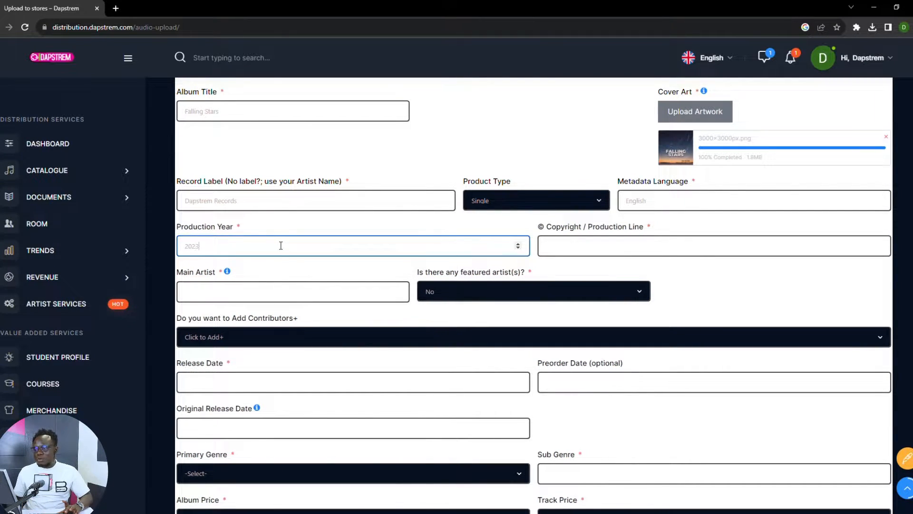
pyautogui.click(364, 216)
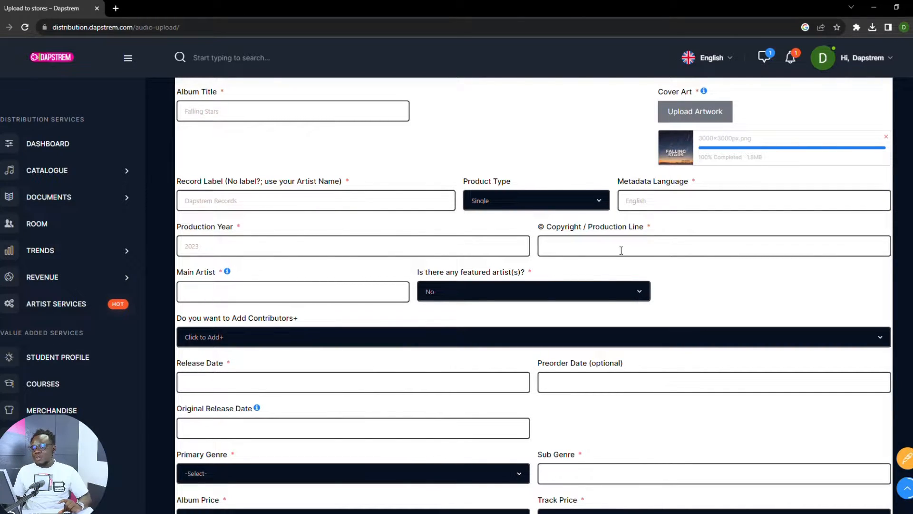
# Step: Copy the record label name Dapstrem Records into the copyright / production line
pyautogui.tripleClick(265, 199)
pyautogui.hotkey('ctrl', 'c')
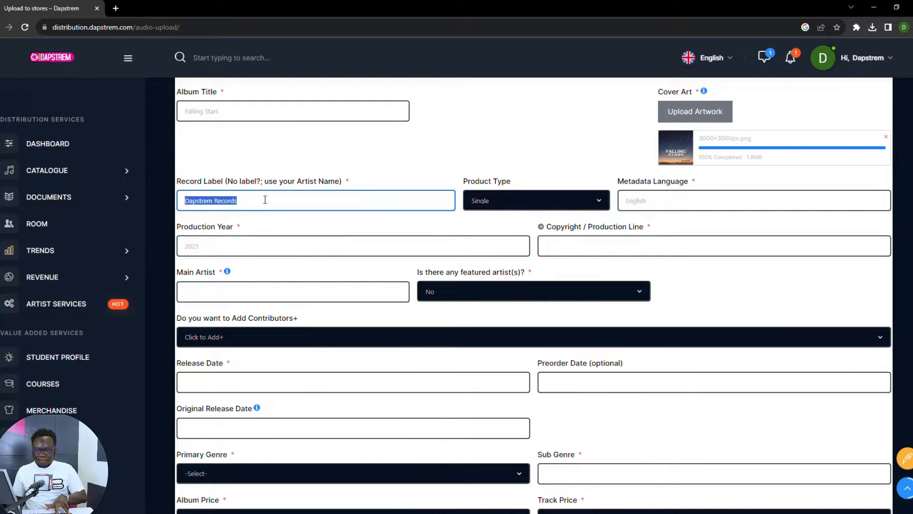
pyautogui.click(616, 250)
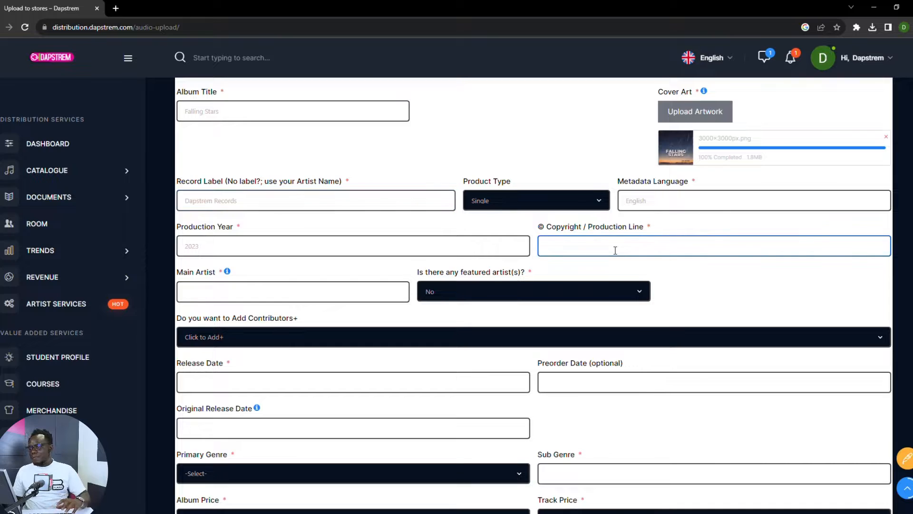
pyautogui.hotkey('ctrl', 'v')
pyautogui.click(718, 283)
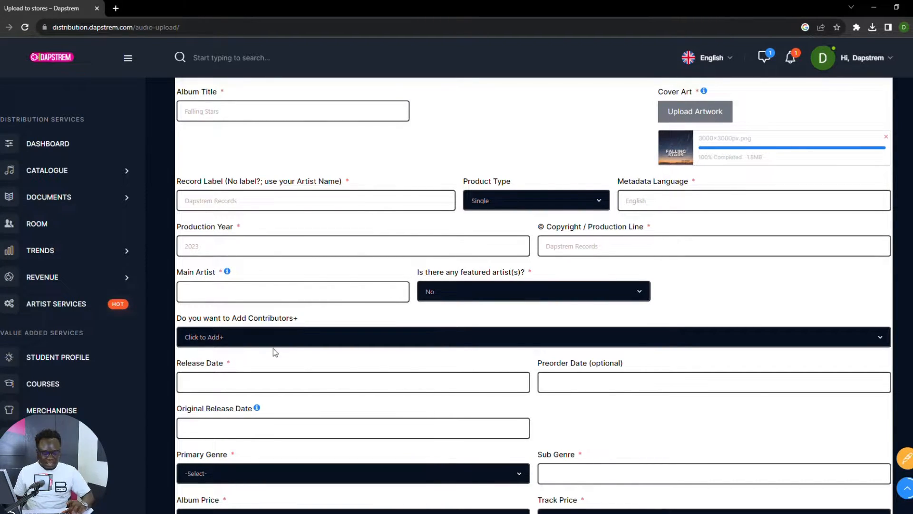
# Step: Enter the name of the main artist for the release
pyautogui.click(263, 292)
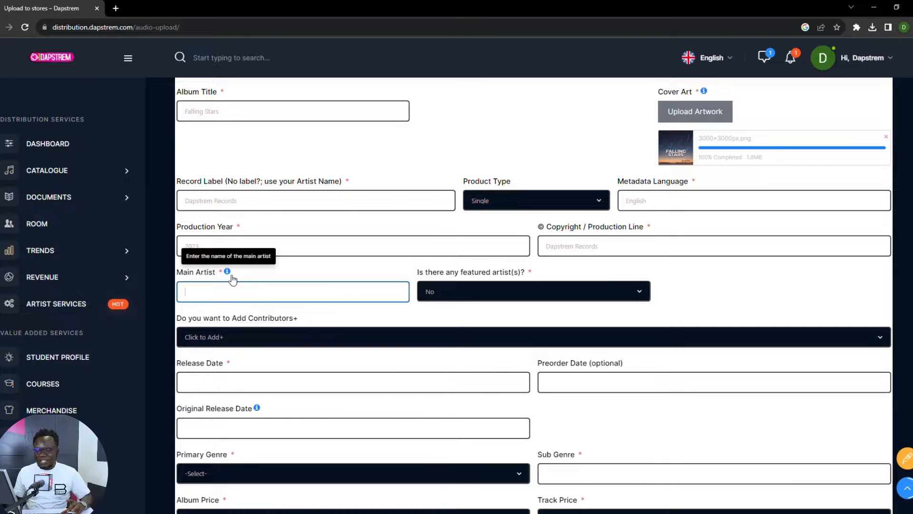
pyautogui.write('M')
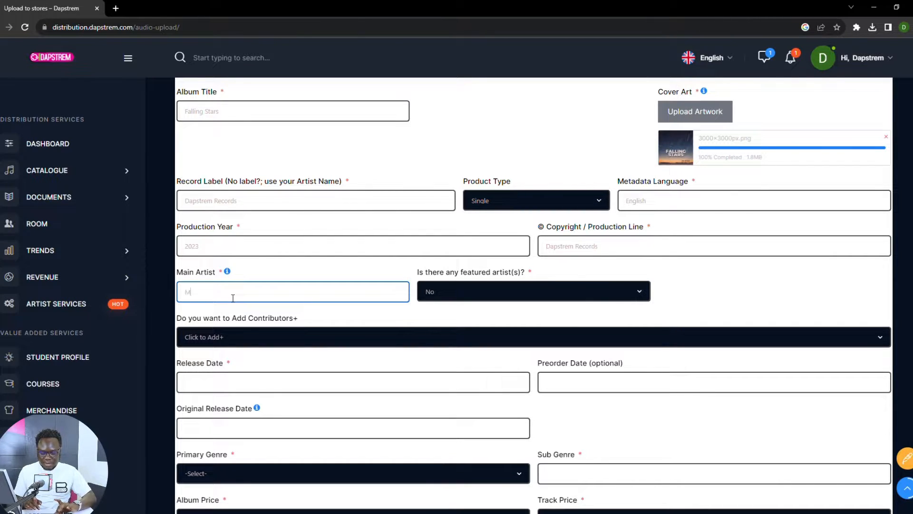
pyautogui.write('errick')
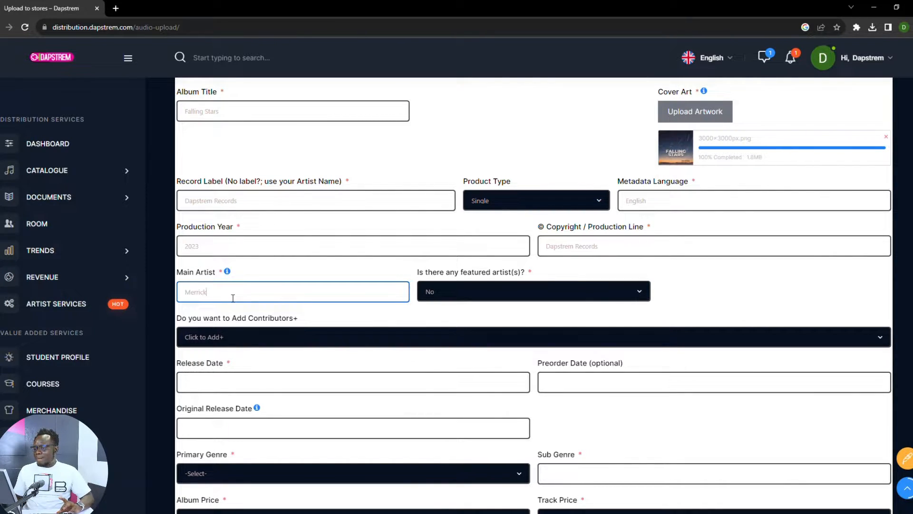
pyautogui.click(693, 305)
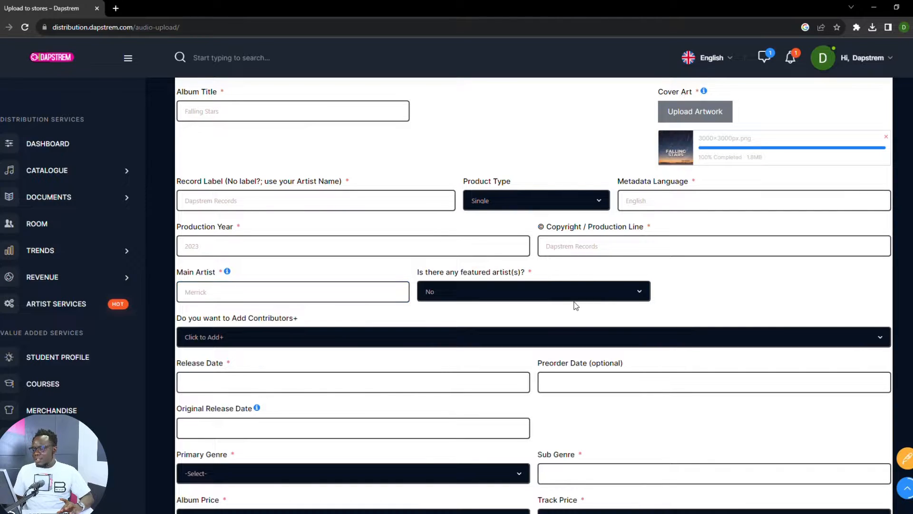
pyautogui.click(541, 285)
pyautogui.click(495, 307)
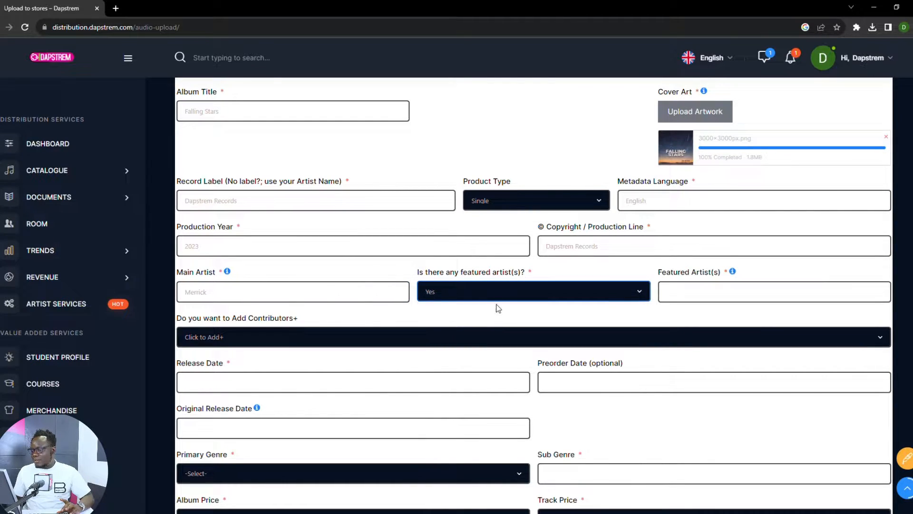
pyautogui.press('Up')
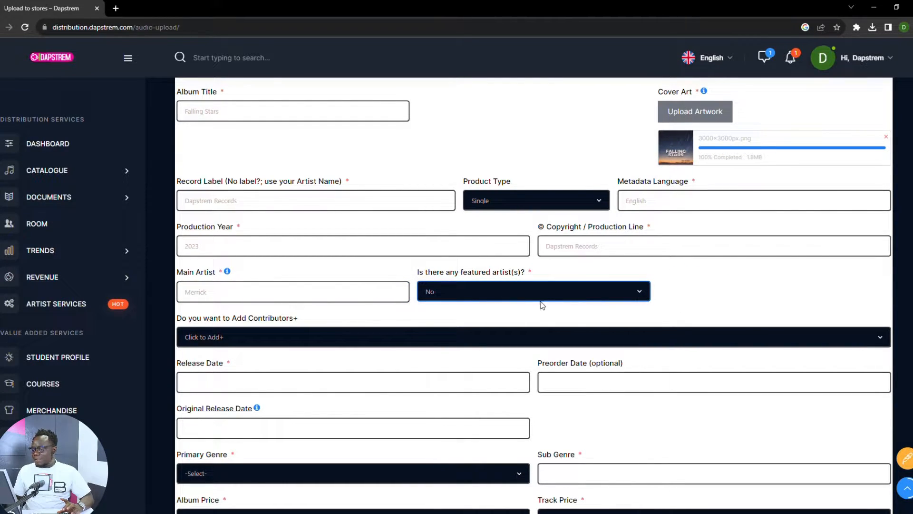
# Step: Set the featured artist question to Yes and enter the featured artists' names, separated by commas and ending with "etc"
pyautogui.scroll(-1, 536, 322)
pyautogui.click(504, 249)
pyautogui.click(473, 268)
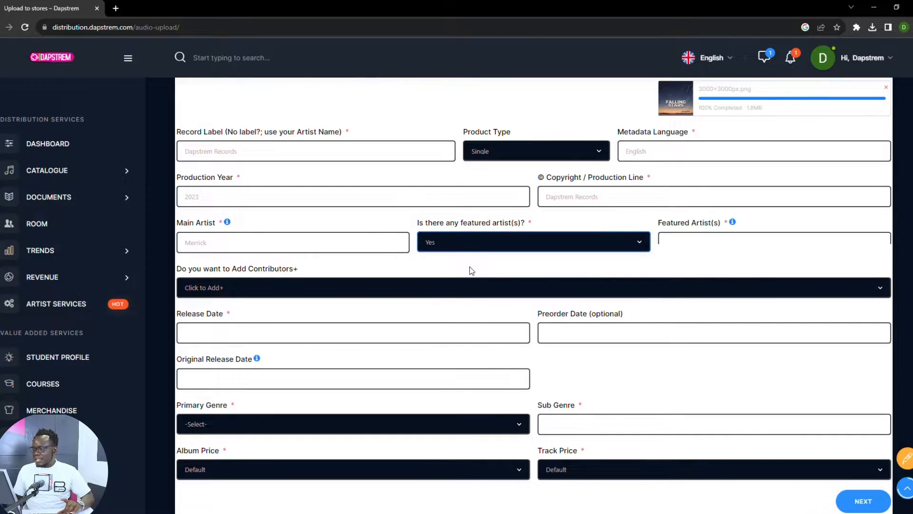
pyautogui.click(692, 247)
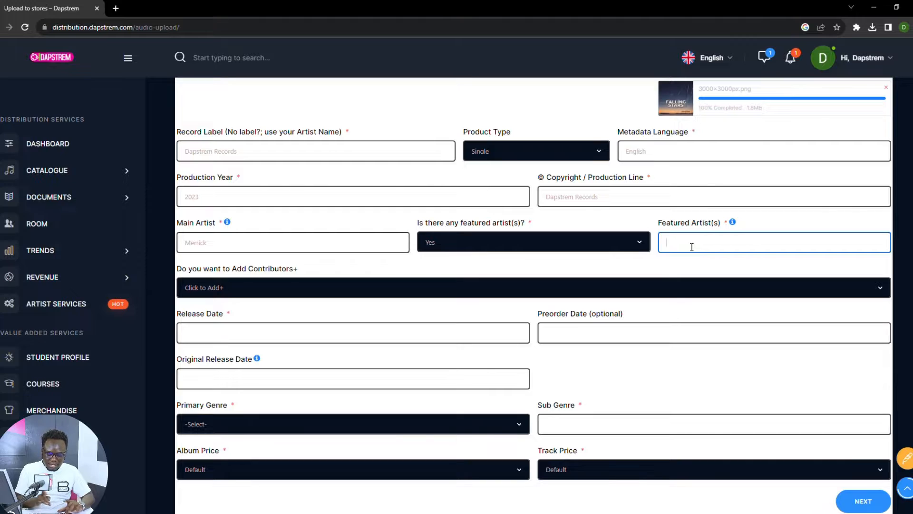
pyautogui.write('Sam, ')
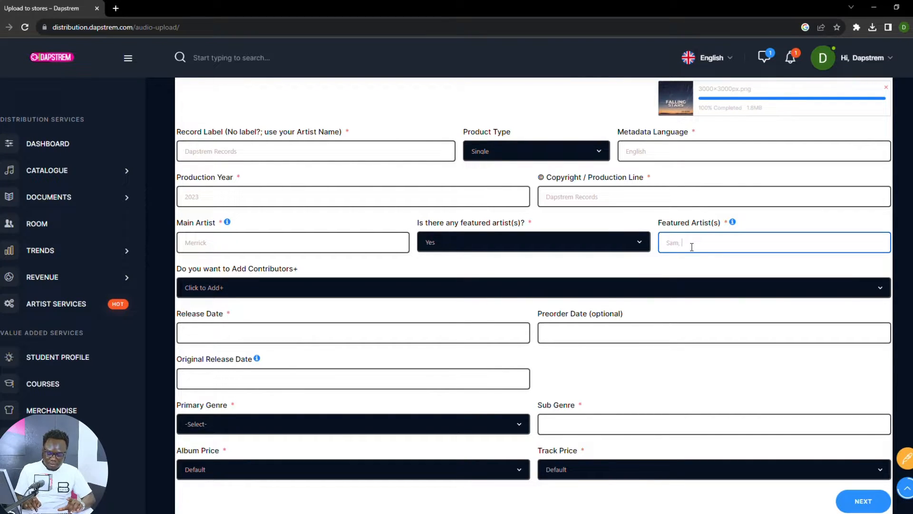
pyautogui.write('Ph')
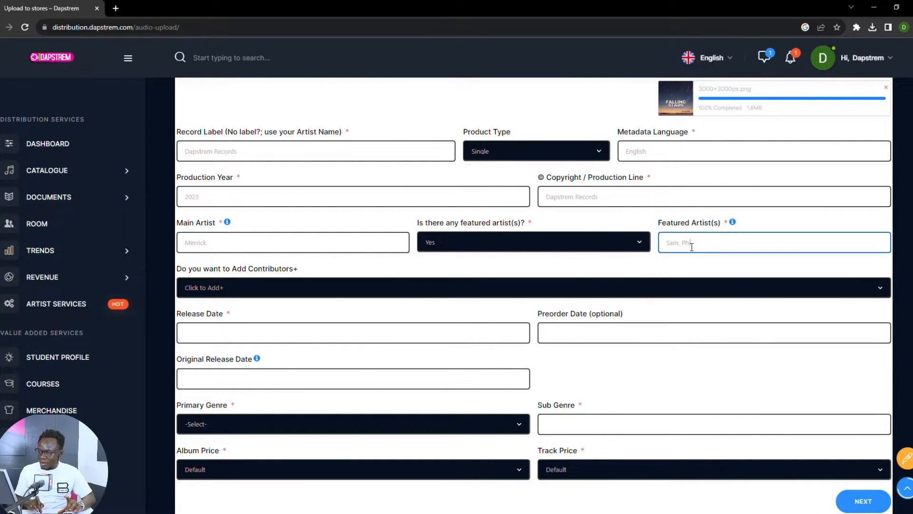
pyautogui.write('il')
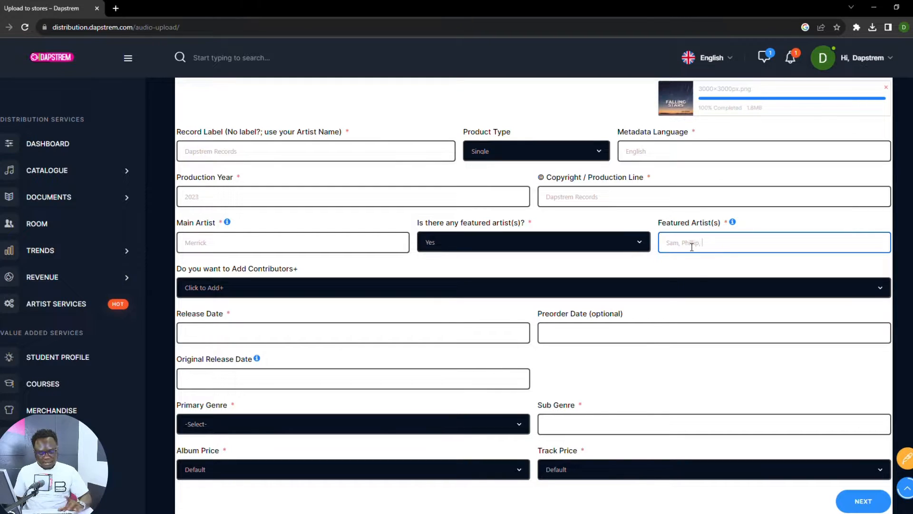
pyautogui.write('ip, etc')
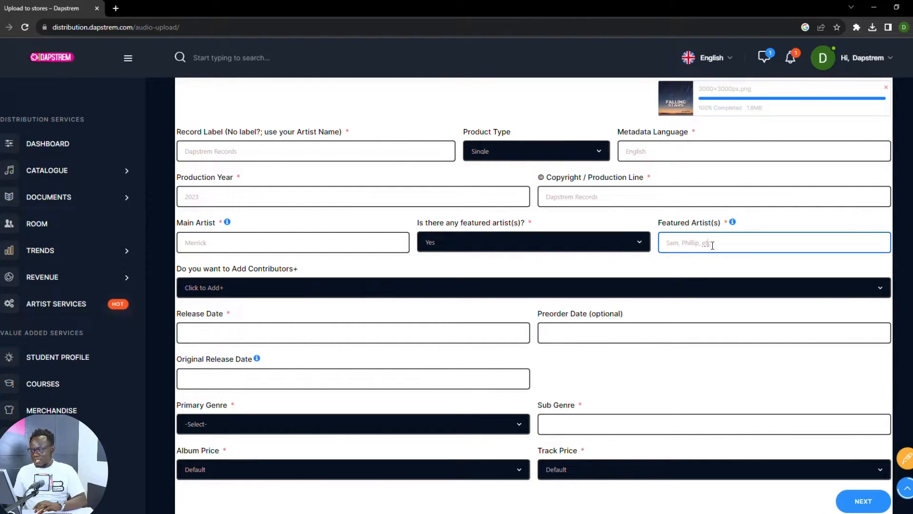
# Step: Remove the trailing "etc" and its comma from the featured artists, keeping only the two names
pyautogui.hotkey('ctrl', 'a')
pyautogui.press('End')
pyautogui.hotkey('shift', 'Left')
pyautogui.hotkey('shift', 'Left')
pyautogui.hotkey('shift', 'Left')
pyautogui.hotkey('shift', 'Left')
pyautogui.hotkey('shift', 'Left')
pyautogui.press('BackSpace')
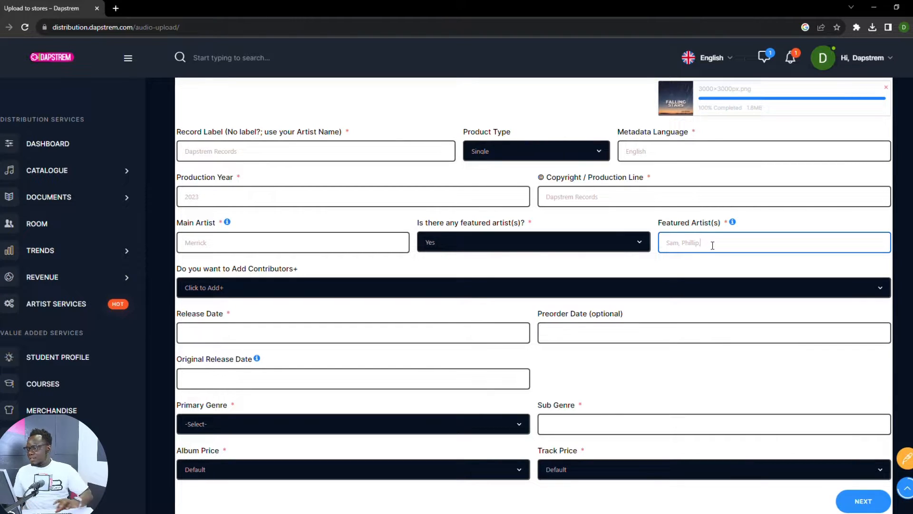
pyautogui.click(733, 266)
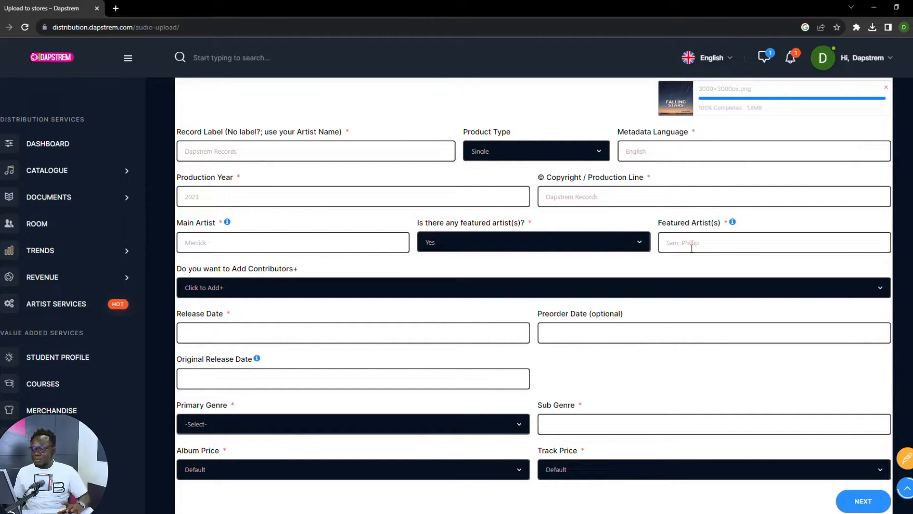
# Step: Add a new contributor with the role Songwriter and enter the main artist's name for it
pyautogui.scroll(-2, 702, 258)
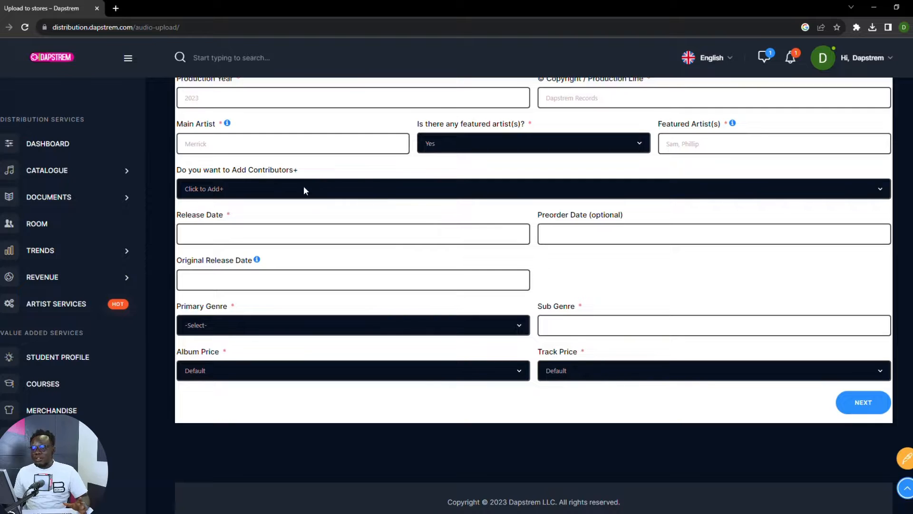
pyautogui.click(281, 188)
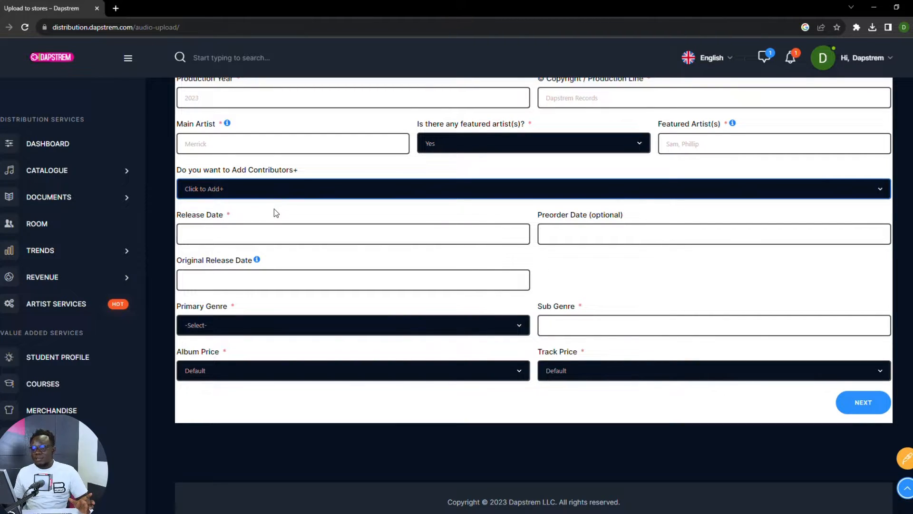
pyautogui.click(322, 234)
pyautogui.click(247, 205)
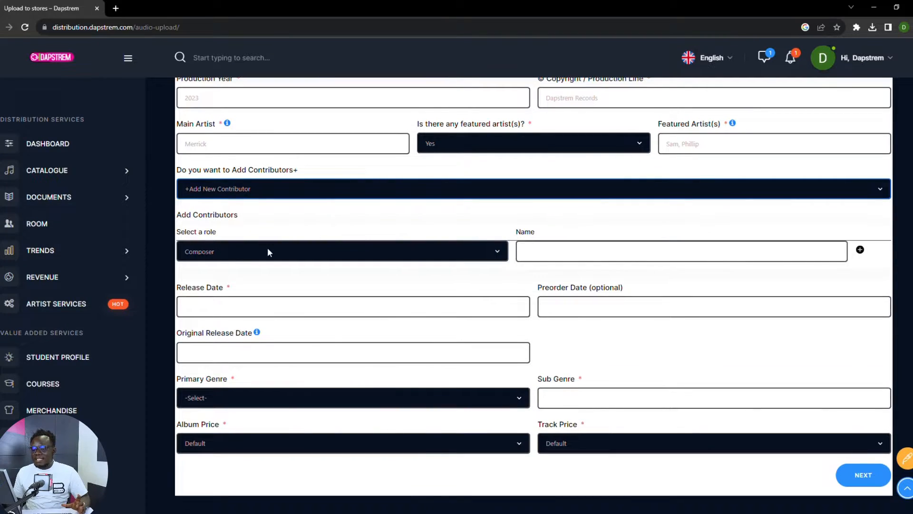
pyautogui.click(261, 250)
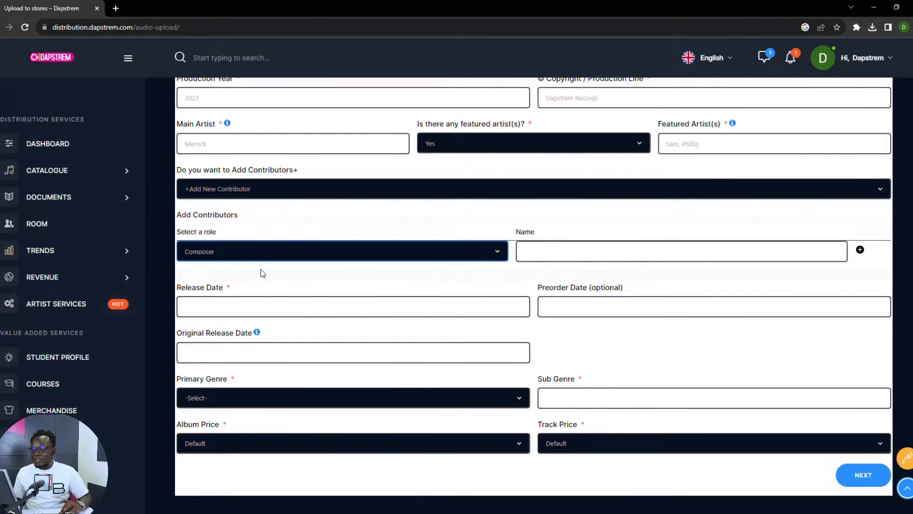
pyautogui.click(242, 305)
pyautogui.click(554, 256)
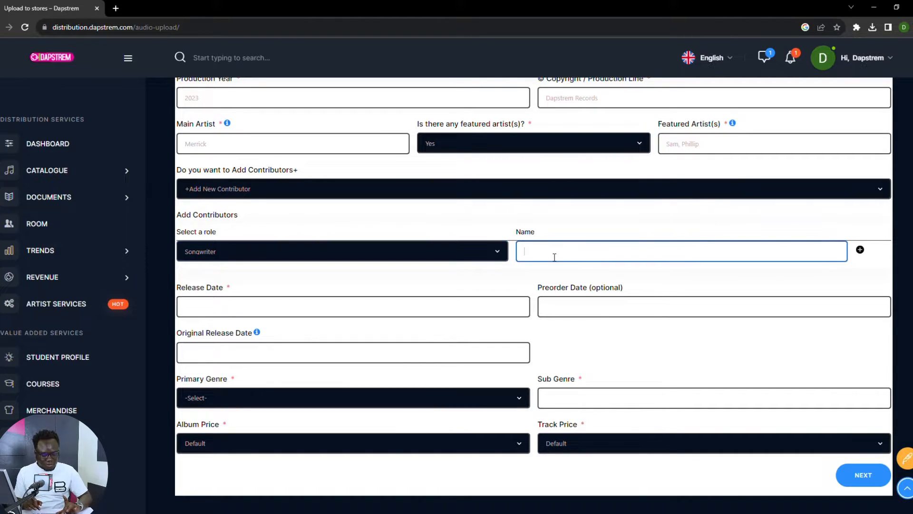
pyautogui.write('Merrick')
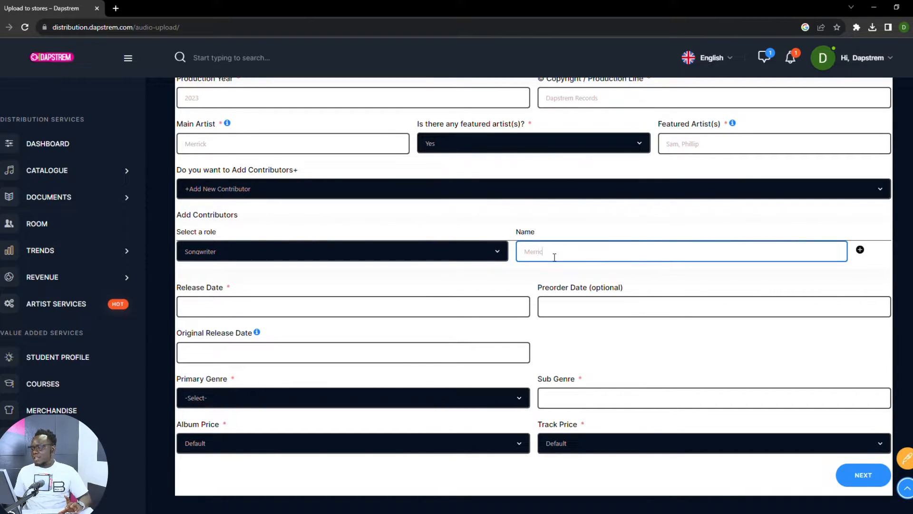
pyautogui.click(672, 272)
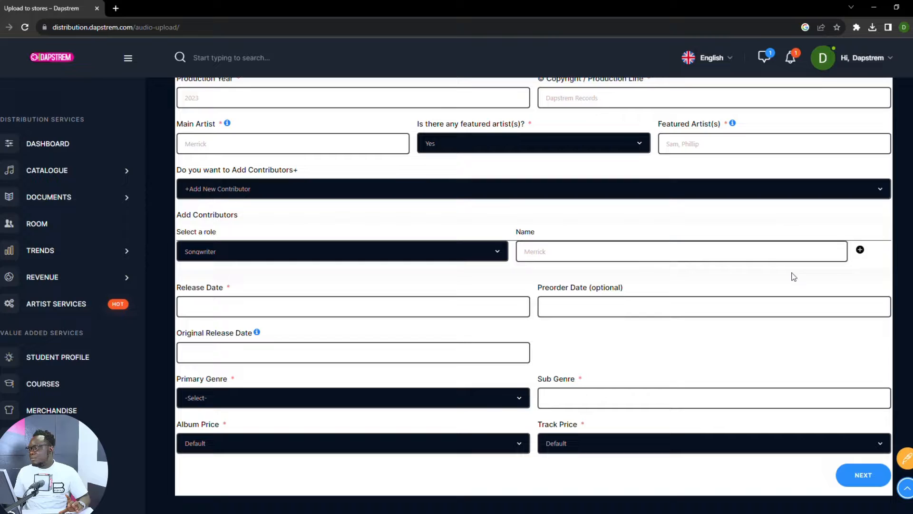
# Step: Add a second contributor with the role Producer and enter the first featured artist's name without a prefix
pyautogui.click(861, 250)
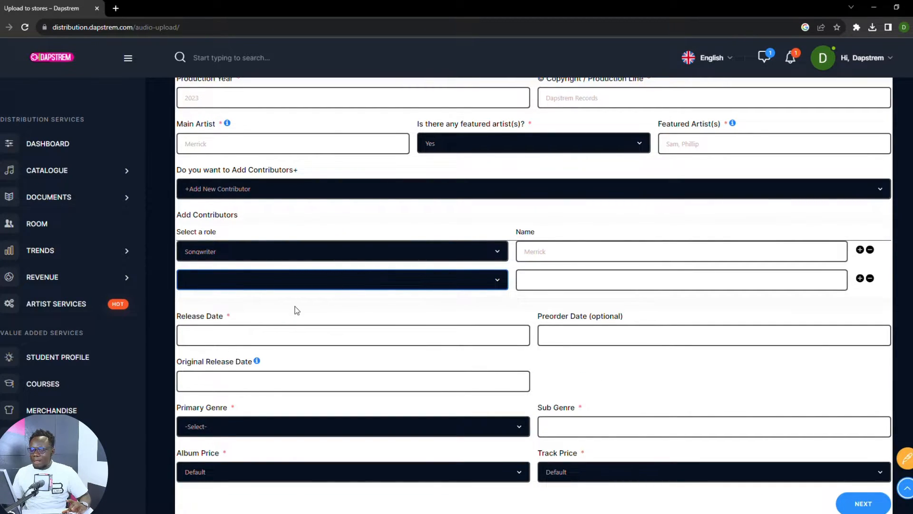
pyautogui.click(244, 322)
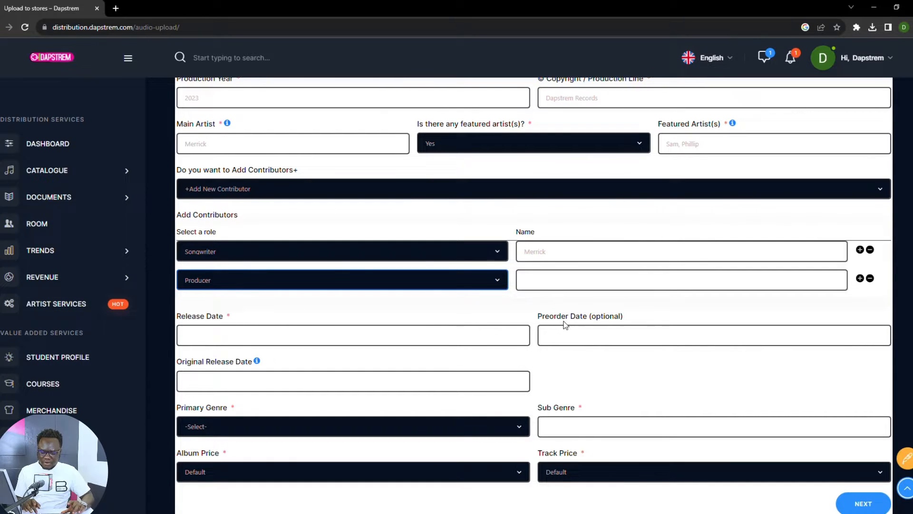
pyautogui.click(581, 286)
pyautogui.write('Pr Sam')
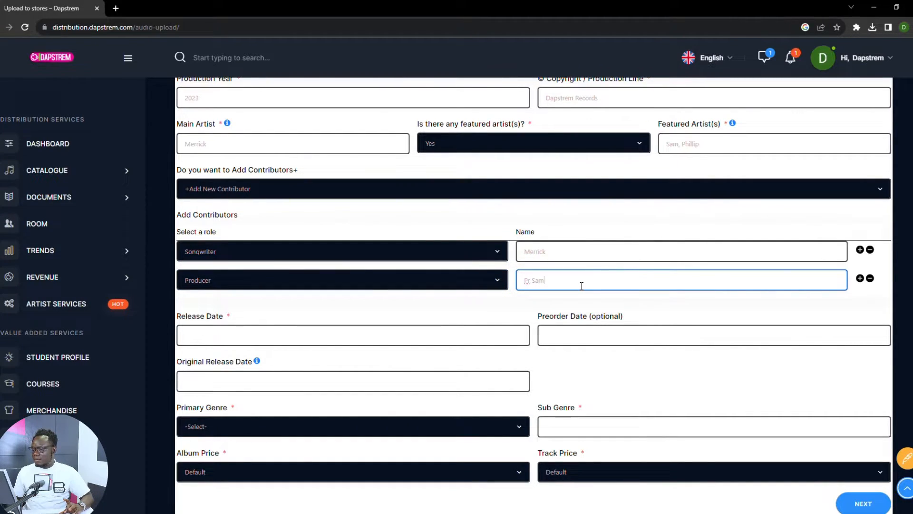
pyautogui.click(531, 285)
pyautogui.write('o')
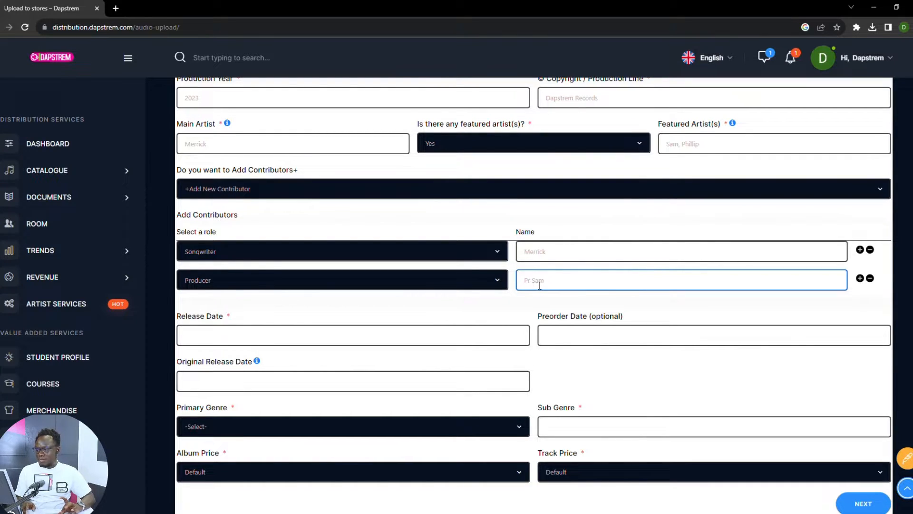
pyautogui.press('BackSpace')
pyautogui.press('BackSpace')
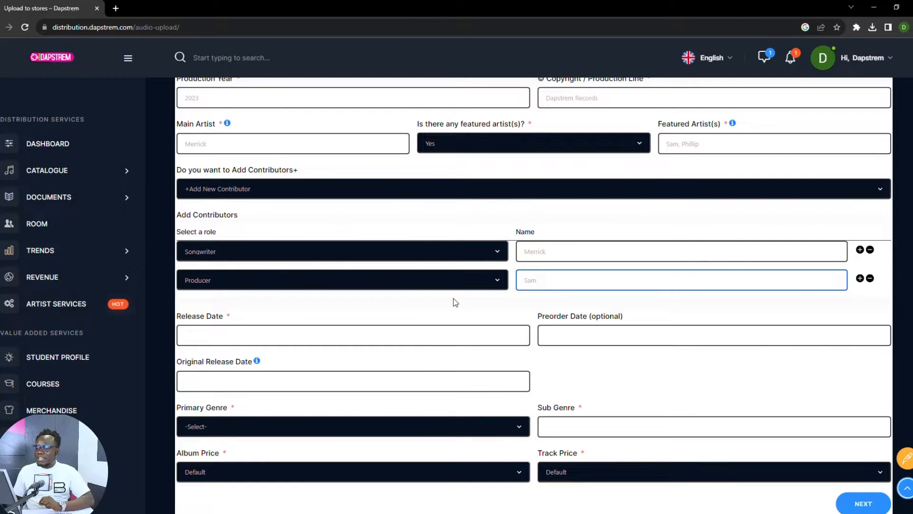
# Step: Set the release date to 09/10/2023
pyautogui.scroll(-2, 453, 298)
pyautogui.click(337, 238)
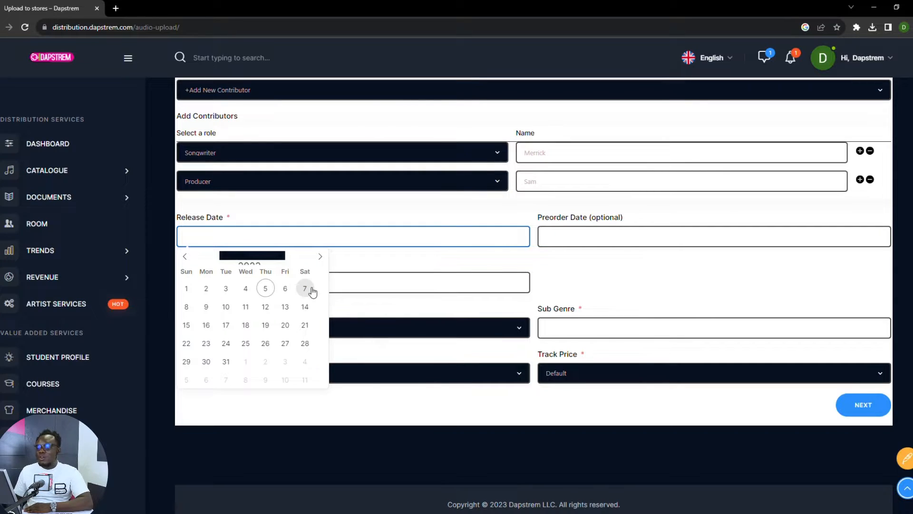
pyautogui.click(213, 310)
pyautogui.click(271, 240)
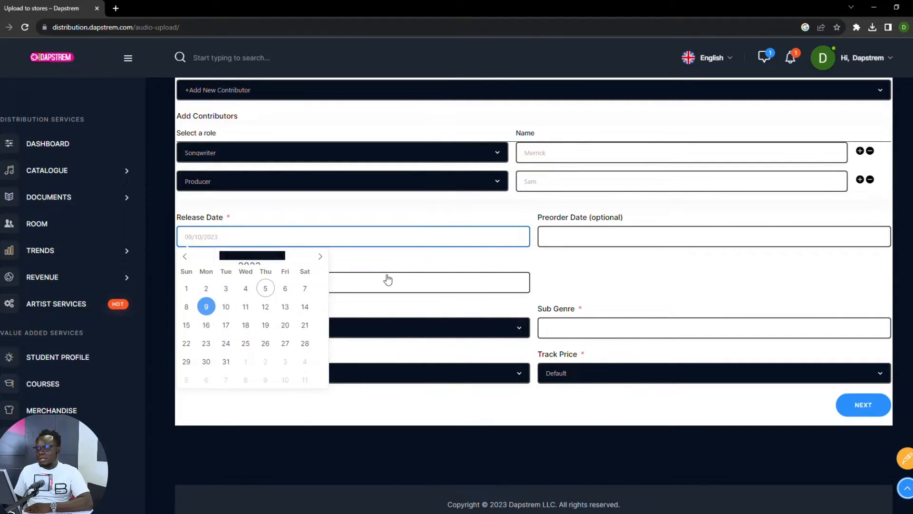
pyautogui.click(420, 267)
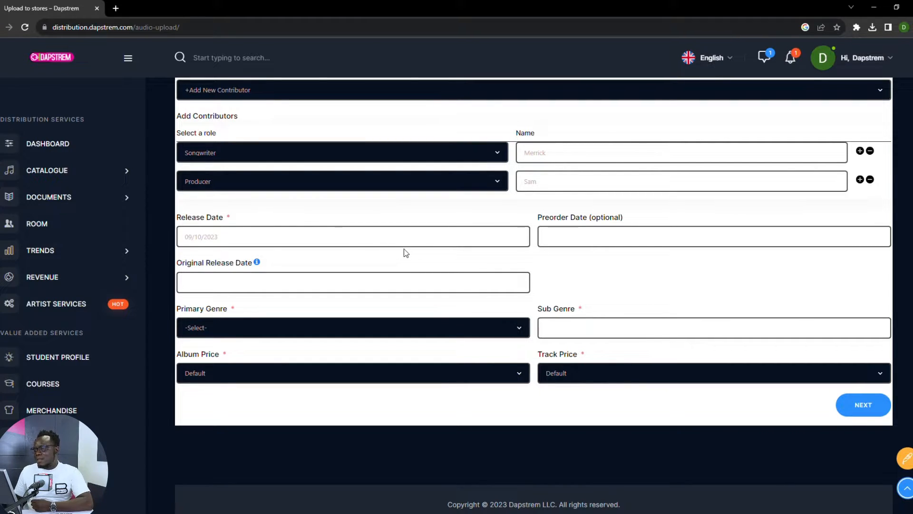
# Step: Set the optional preorder date to 05/10/2023
pyautogui.click(617, 239)
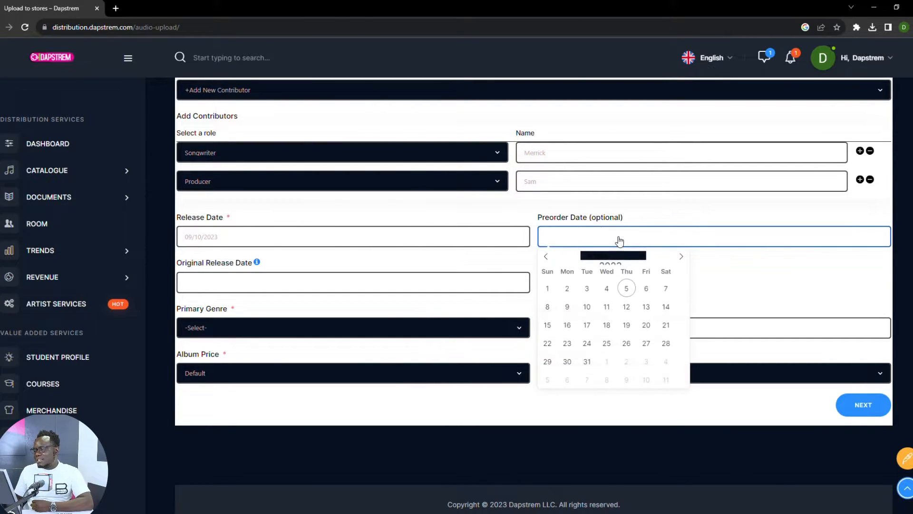
pyautogui.click(647, 289)
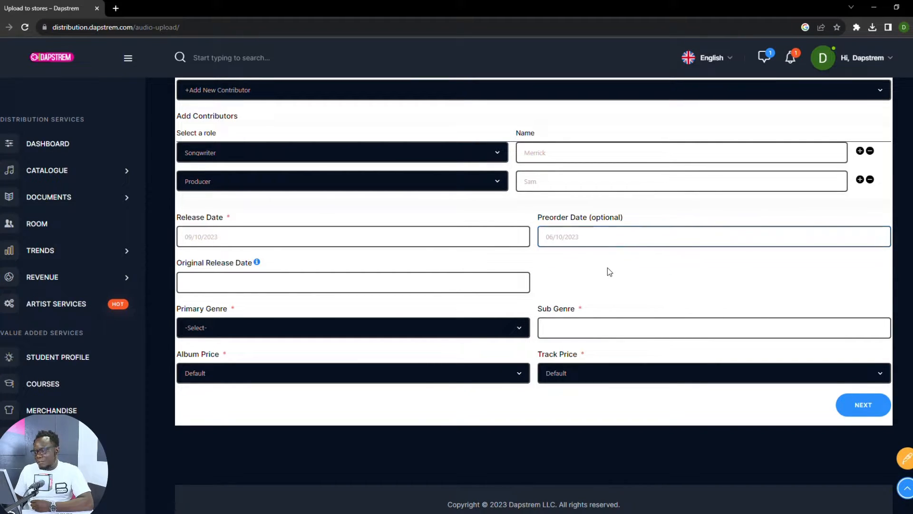
pyautogui.click(611, 238)
pyautogui.click(626, 288)
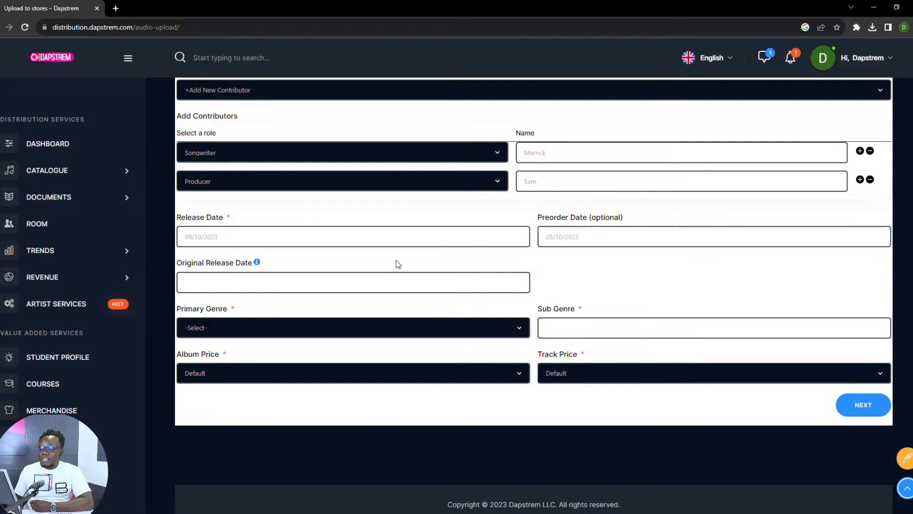
# Step: Choose Pop as the primary genre and enter Reggae as the sub genre
pyautogui.scroll(-1, 286, 276)
pyautogui.moveTo(258, 255)
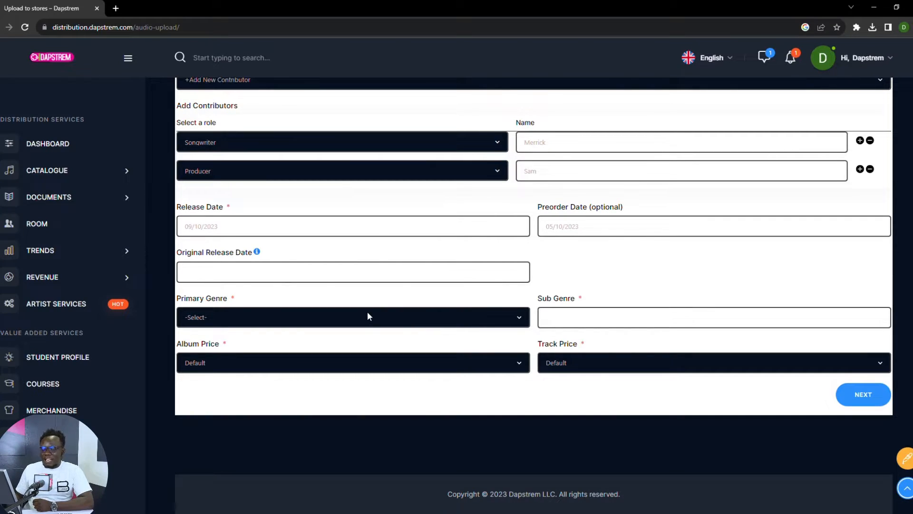
pyautogui.click(330, 324)
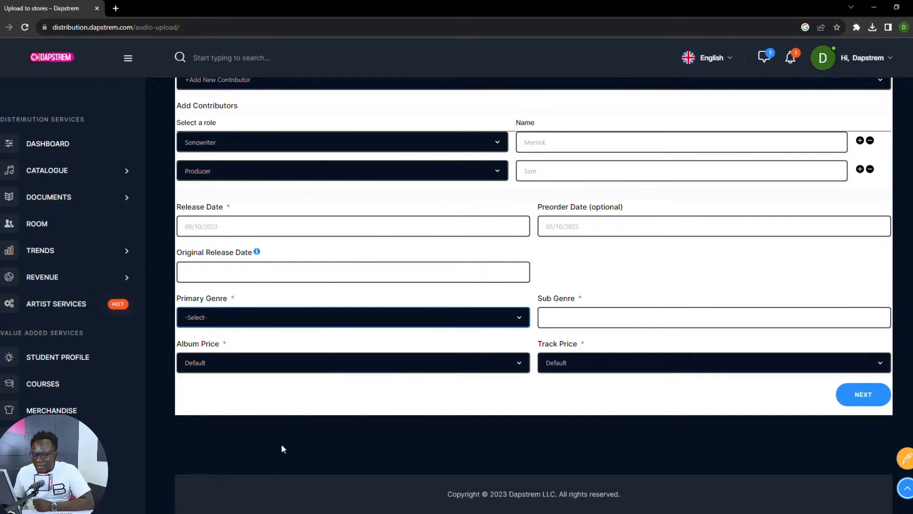
pyautogui.click(221, 480)
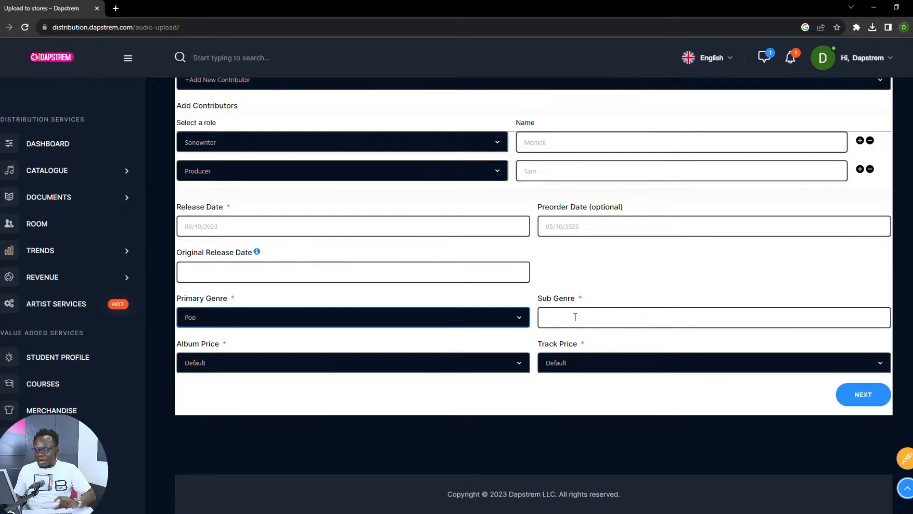
pyautogui.click(596, 317)
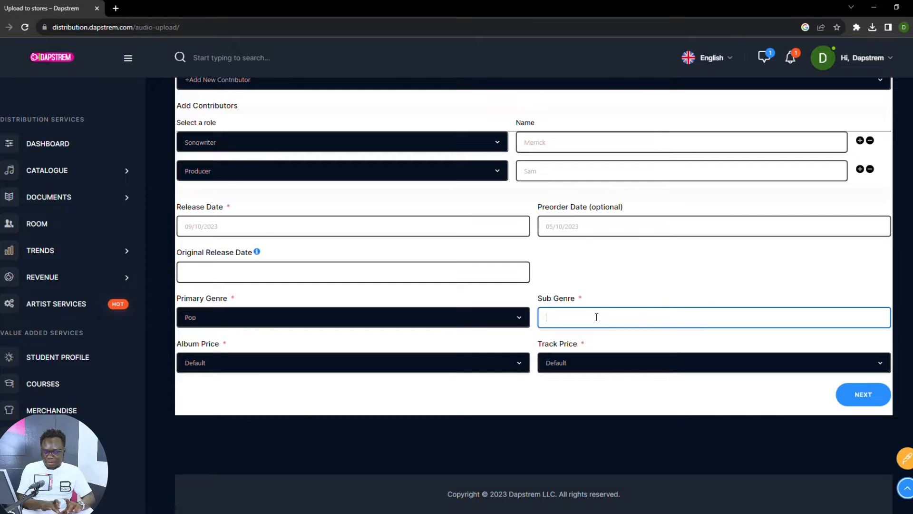
pyautogui.write('Reggae')
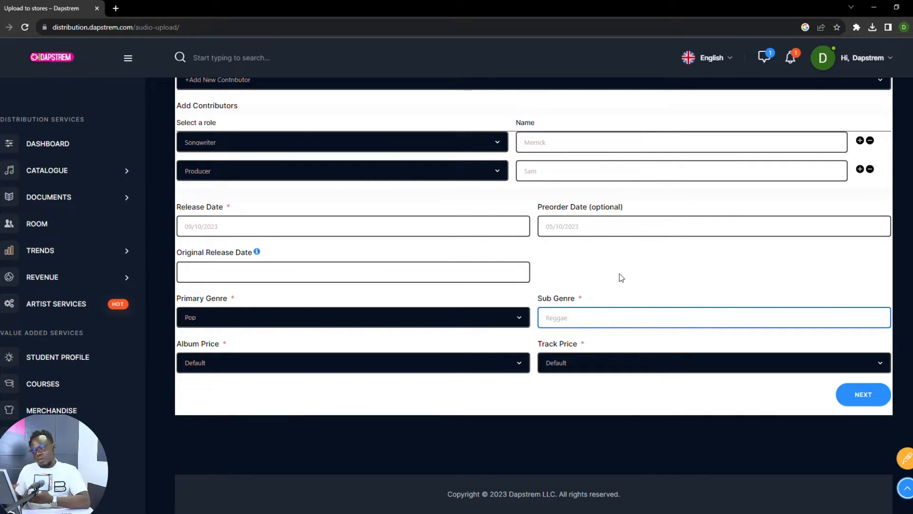
pyautogui.click(620, 274)
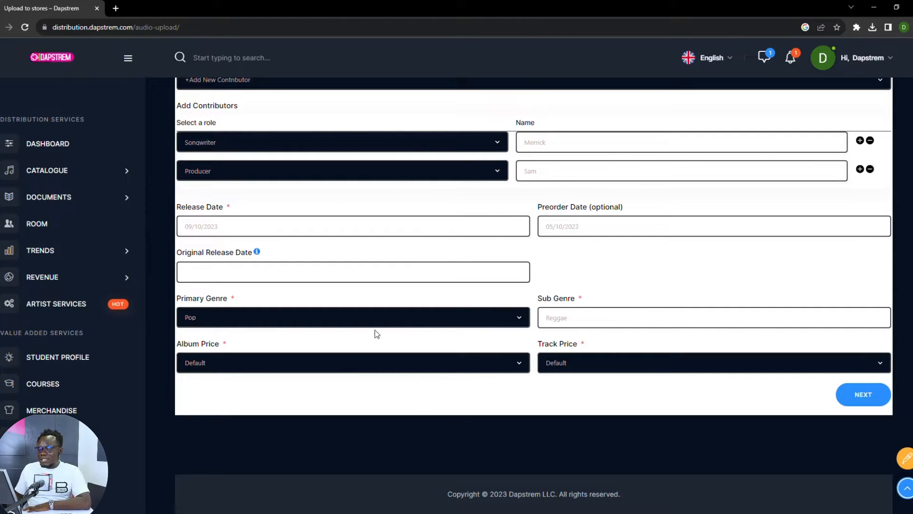
# Step: Review the available options for the album price and the track price
pyautogui.click(340, 362)
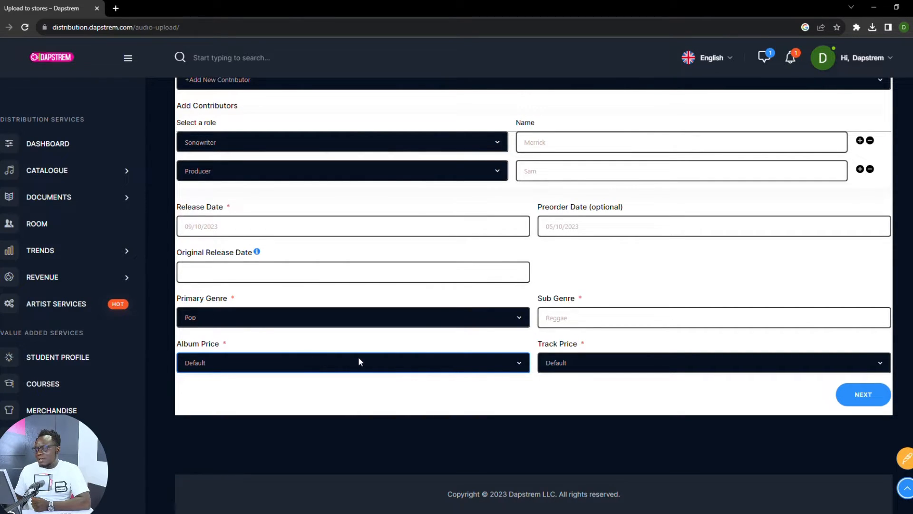
pyautogui.click(581, 389)
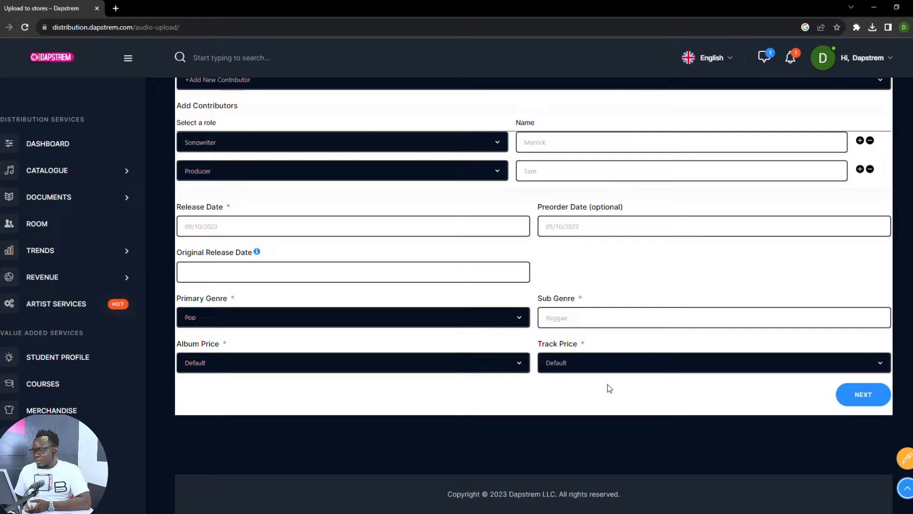
pyautogui.click(603, 360)
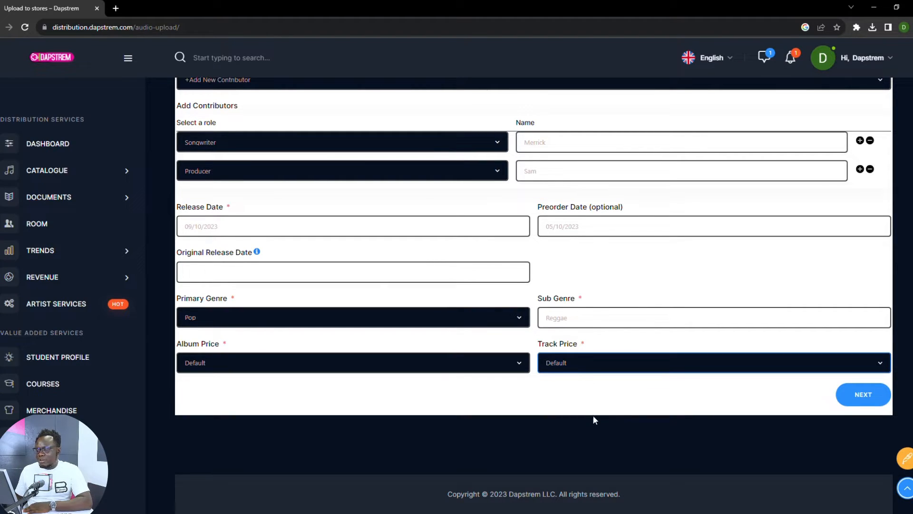
# Step: Set the track price to Premium - $1.29, leave the album price at Default, and proceed to the Tracks & Assets stage
pyautogui.press('Down')
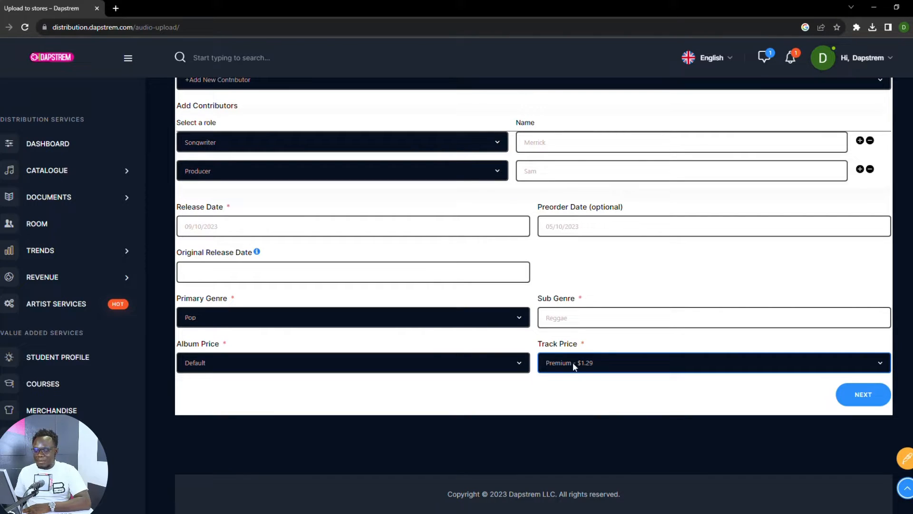
pyautogui.hotkey('shift', 'Tab')
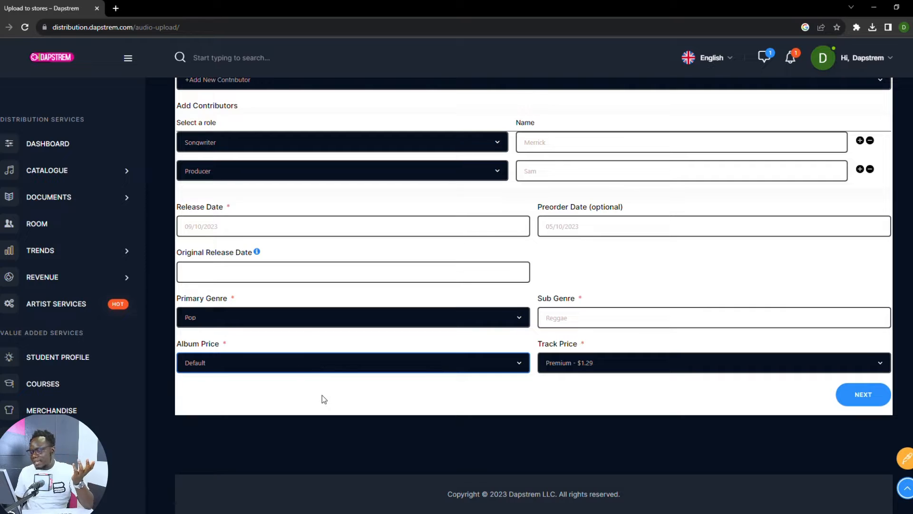
pyautogui.click(586, 410)
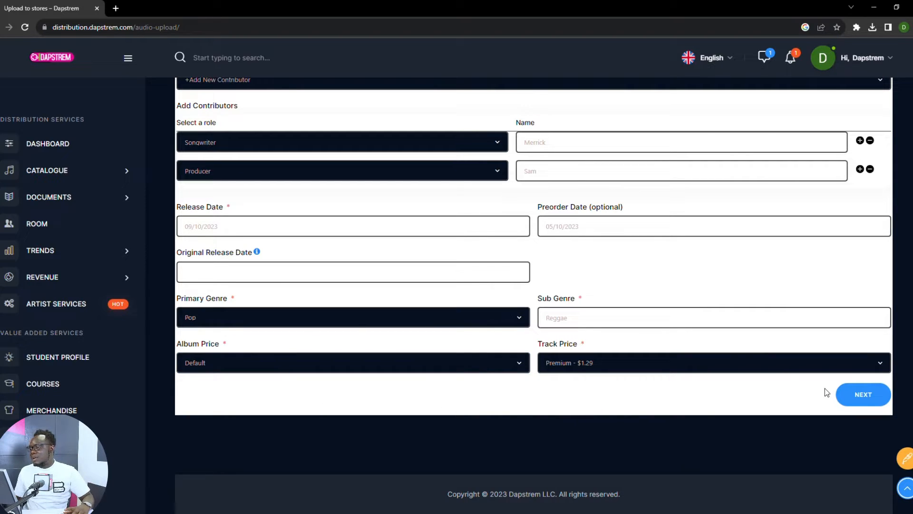
pyautogui.click(852, 397)
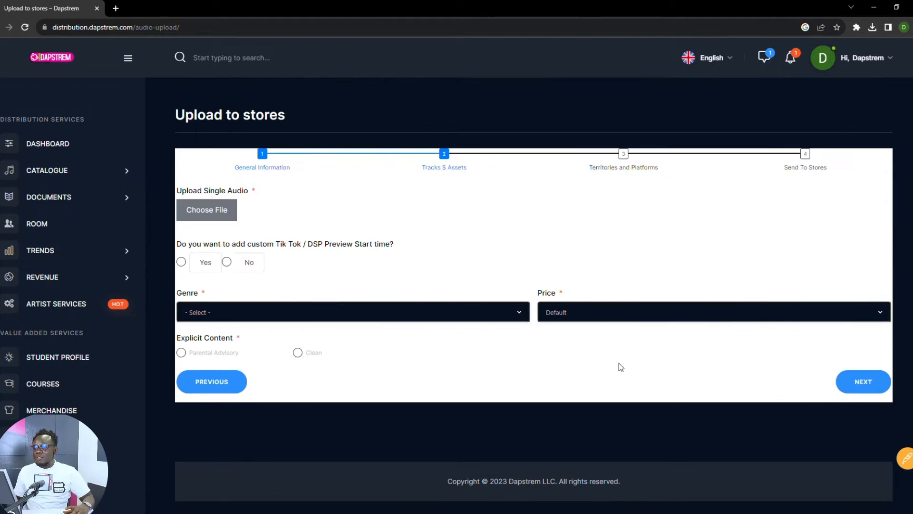
# Step: Upload Sample mp3.mp3 as the single audio and enable a custom TikTok / DSP preview start time of 00:28
pyautogui.click(211, 211)
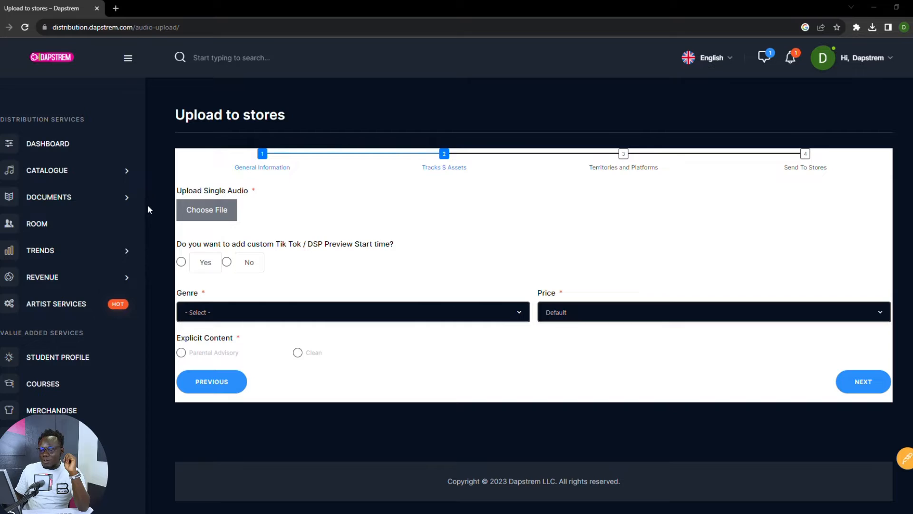
pyautogui.doubleClick(374, 259)
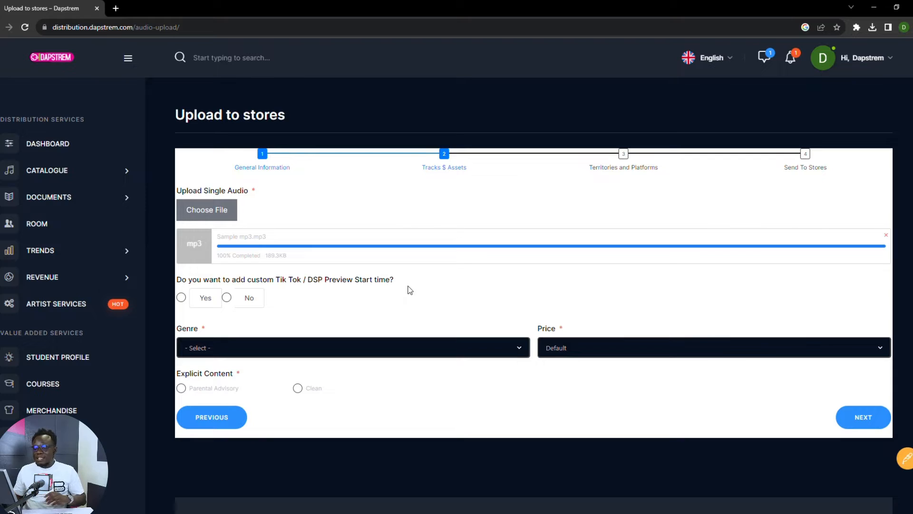
pyautogui.click(182, 297)
pyautogui.click(478, 301)
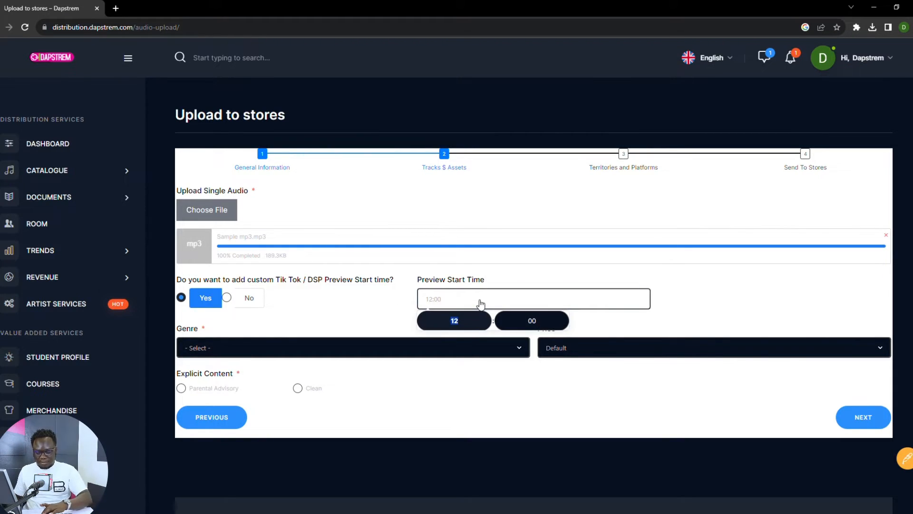
pyautogui.write('00')
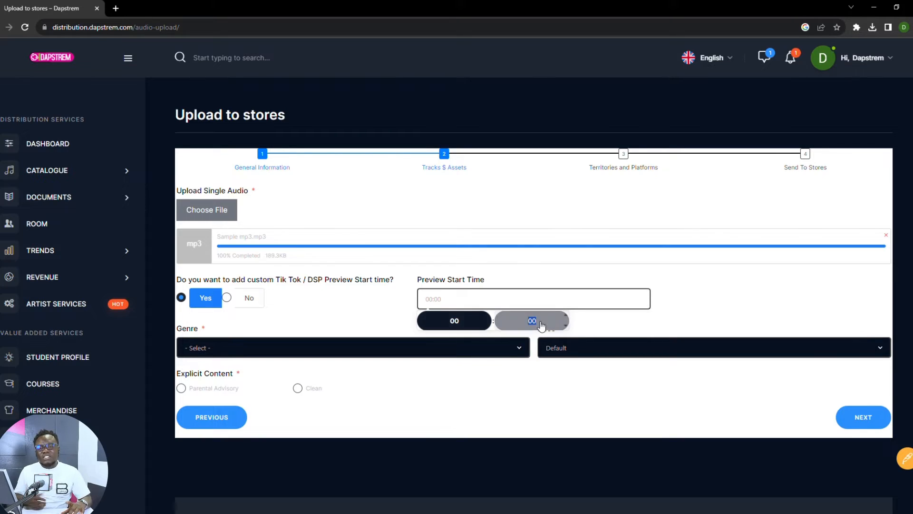
pyautogui.click(533, 321)
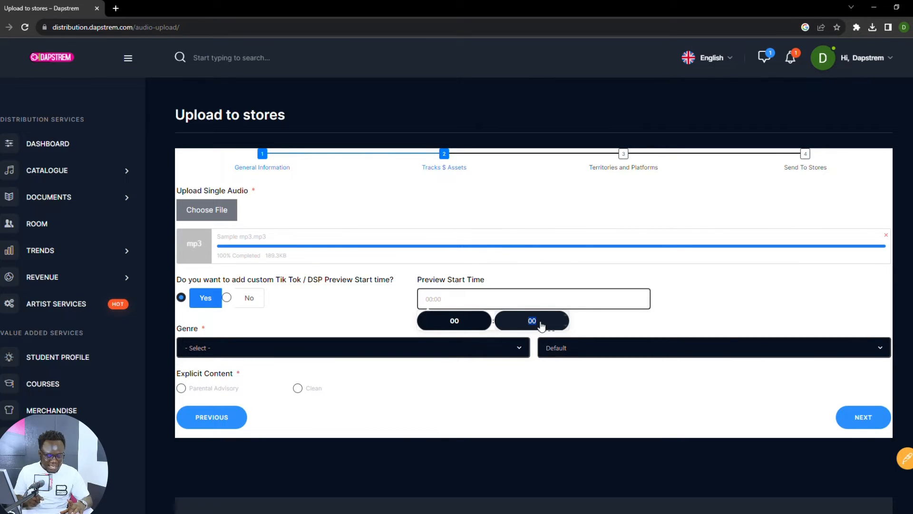
pyautogui.write('28')
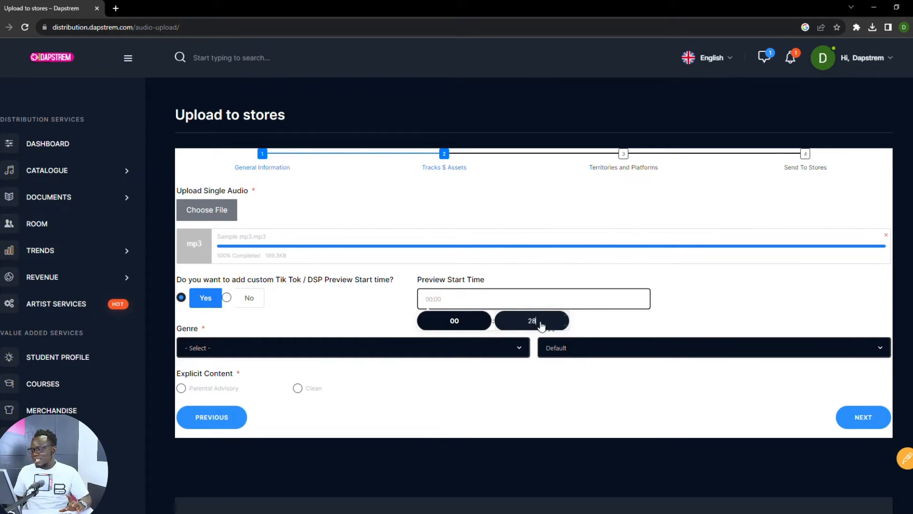
pyautogui.click(705, 289)
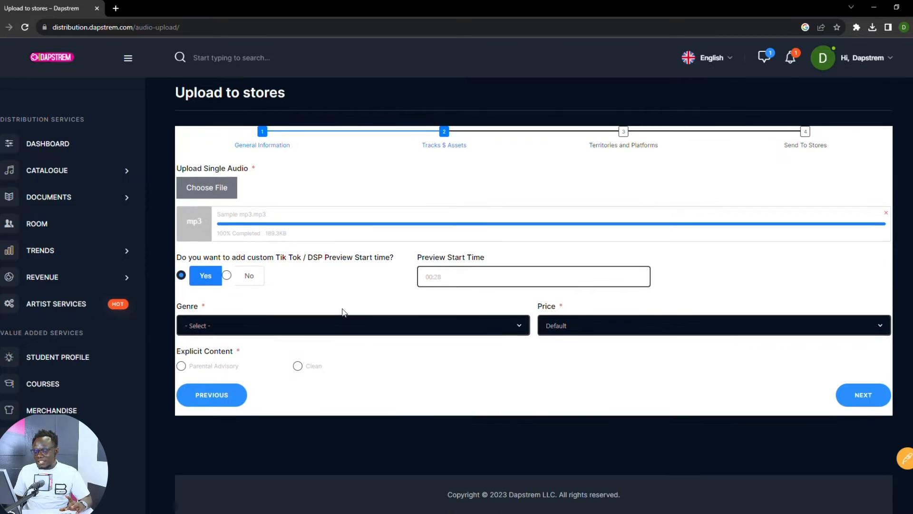
# Step: Choose Reggae as the track's genre and keep its price at Default
pyautogui.scroll(-1, 343, 310)
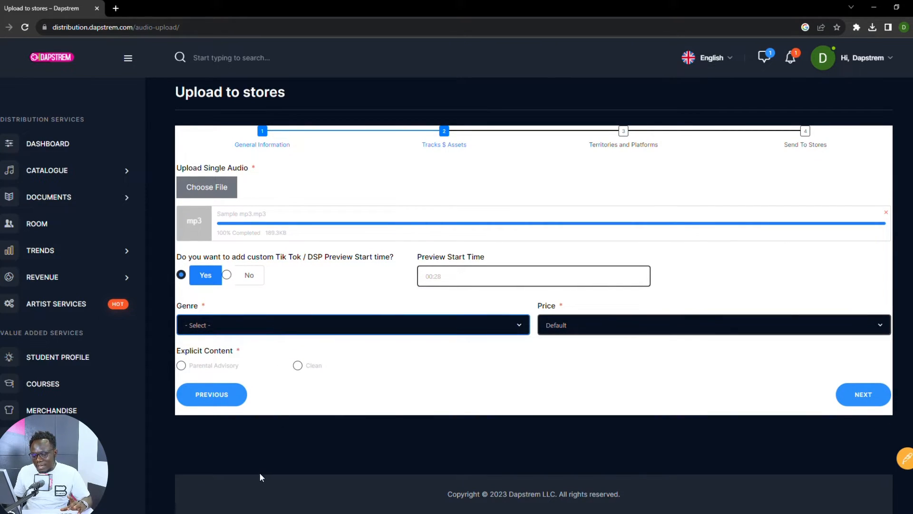
pyautogui.click(207, 463)
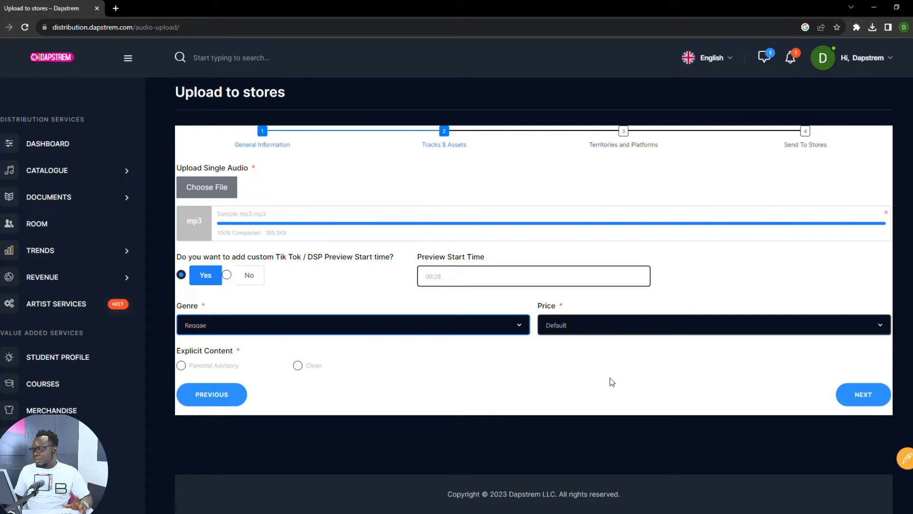
pyautogui.click(590, 381)
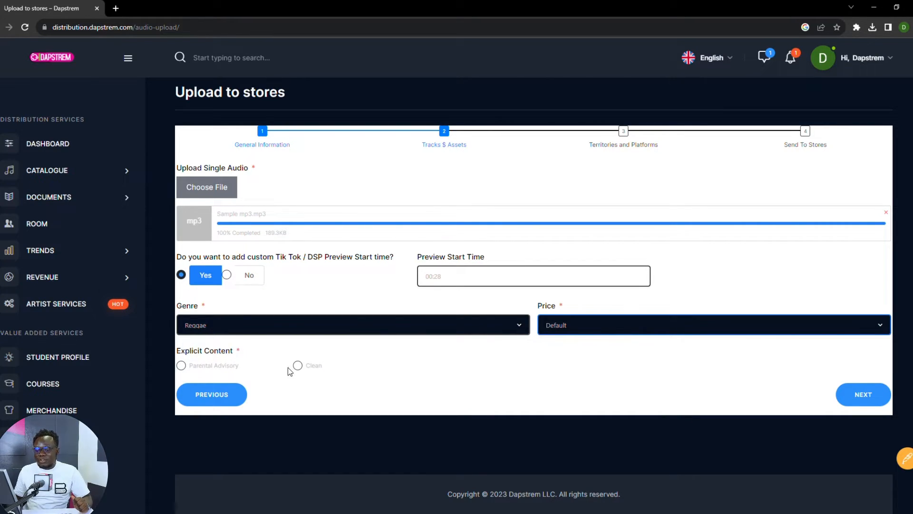
# Step: Mark the track's explicit content as Parental Advisory and continue to the Territories and Platforms stage
pyautogui.click(226, 369)
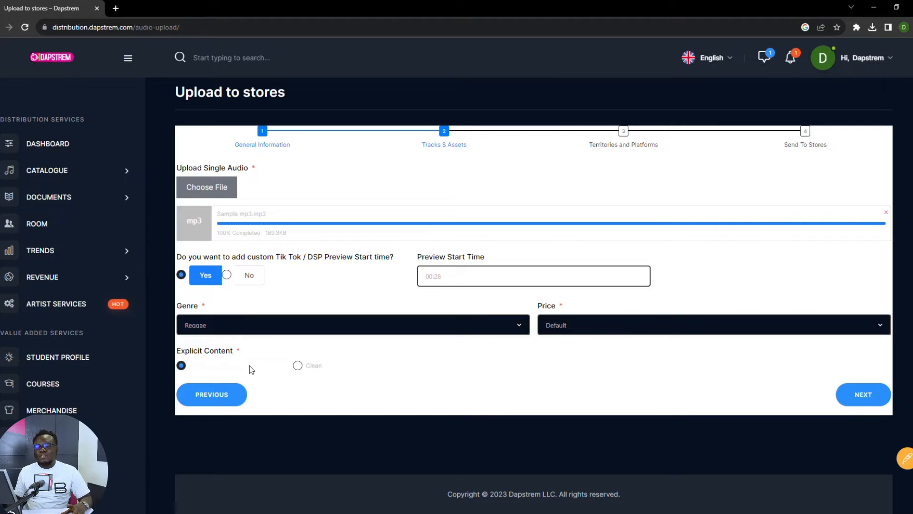
pyautogui.click(313, 366)
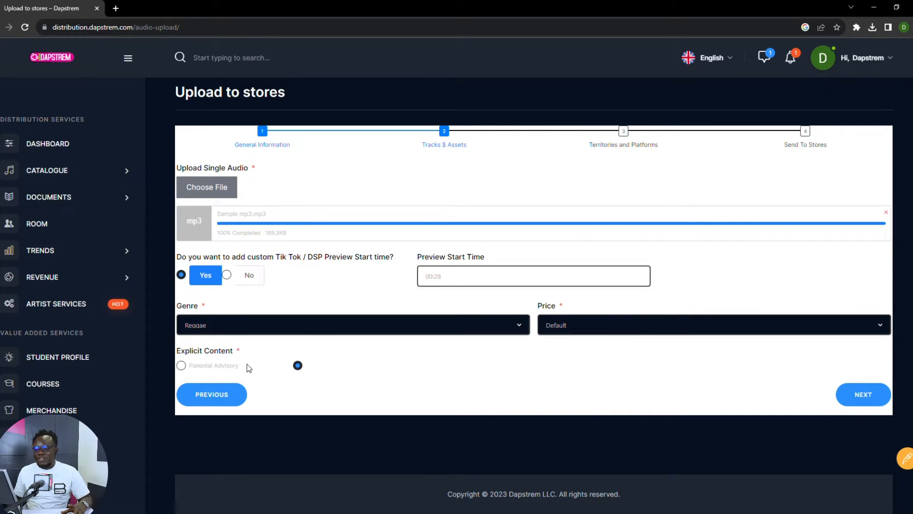
pyautogui.click(233, 368)
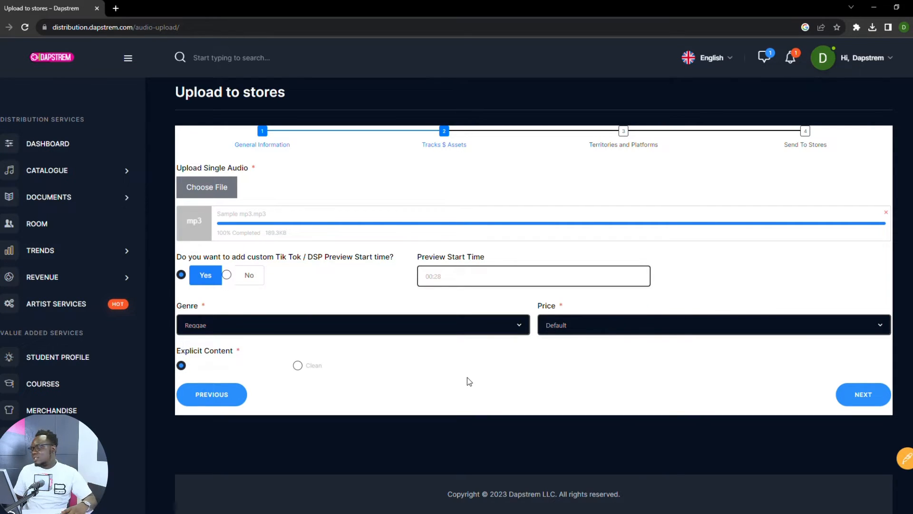
pyautogui.click(864, 397)
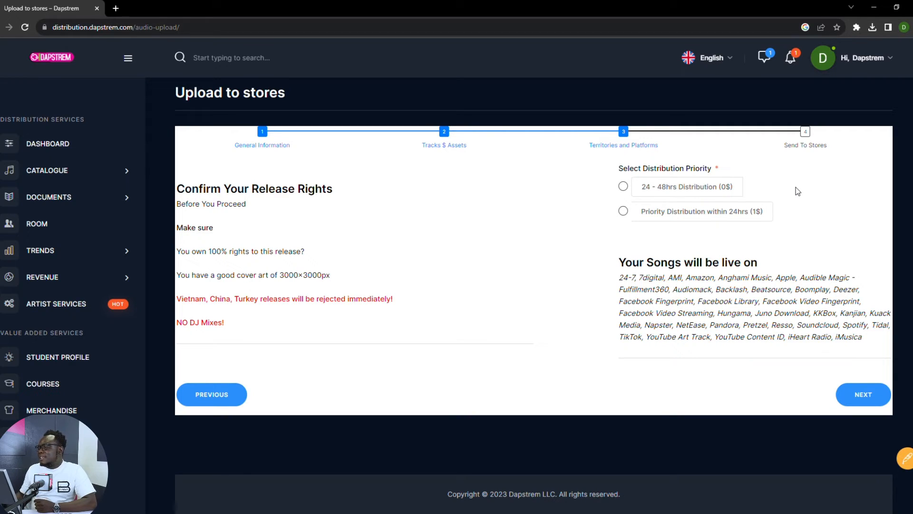
# Step: Select 24 - 48hrs Distribution (0$) as the distribution priority and send the release to stores
pyautogui.click(624, 211)
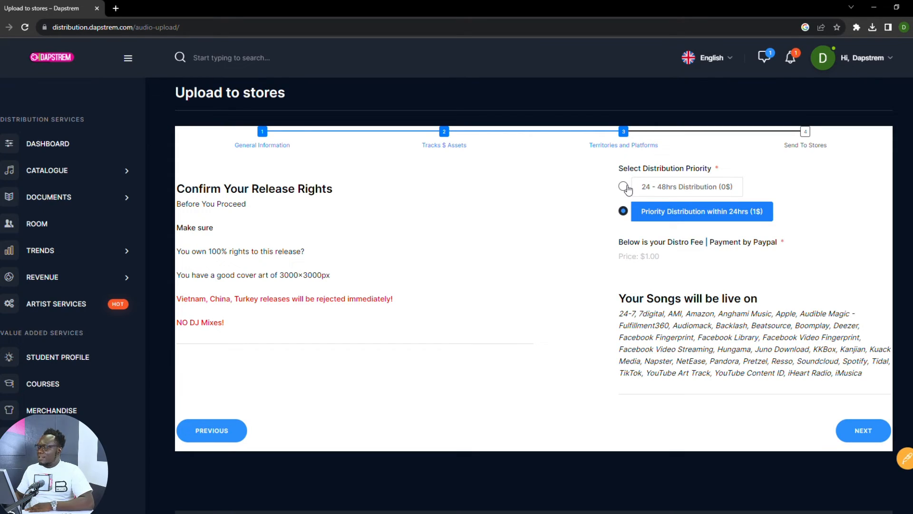
pyautogui.click(628, 190)
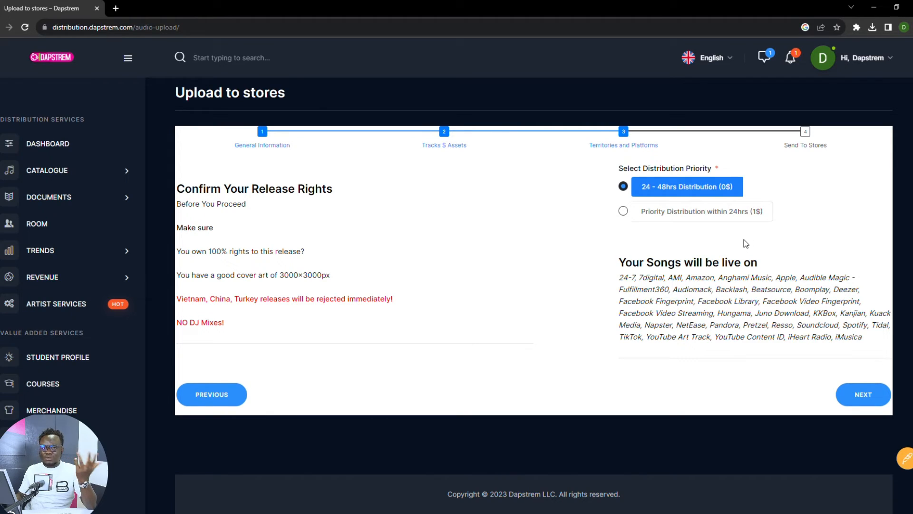
pyautogui.click(865, 393)
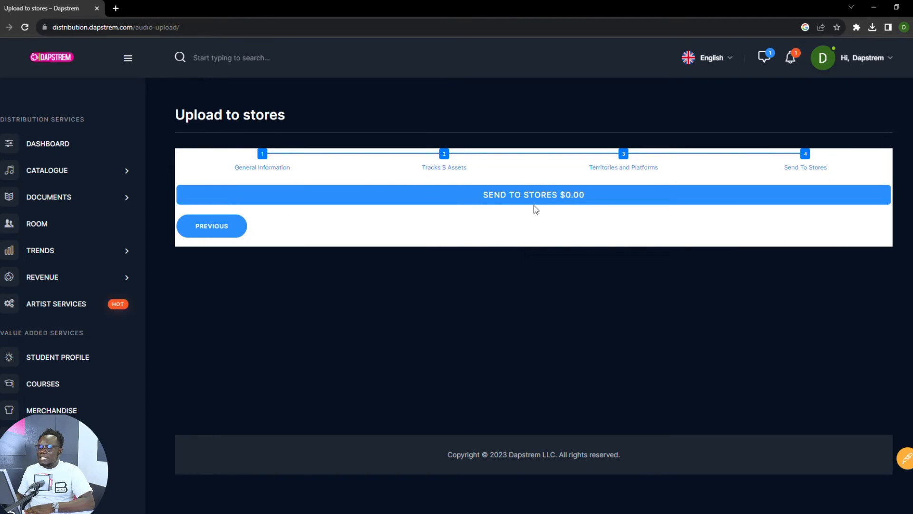
pyautogui.click(555, 196)
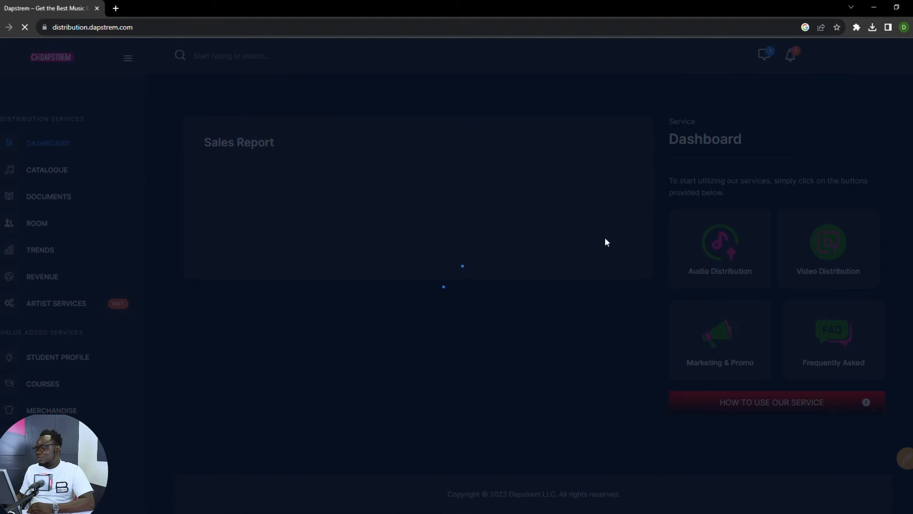
# Step: Switch to Gmail in a new browser tab and check the inbox for the release submission email
pyautogui.click(116, 8)
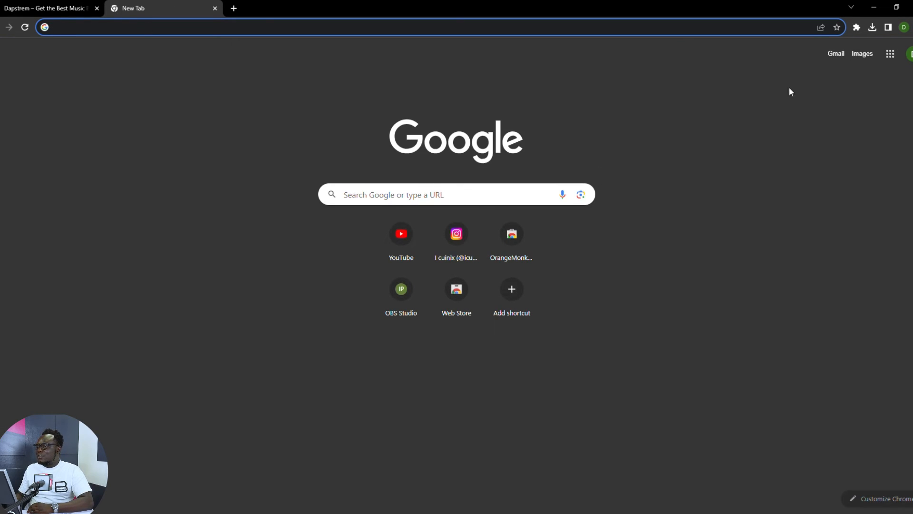
pyautogui.click(841, 54)
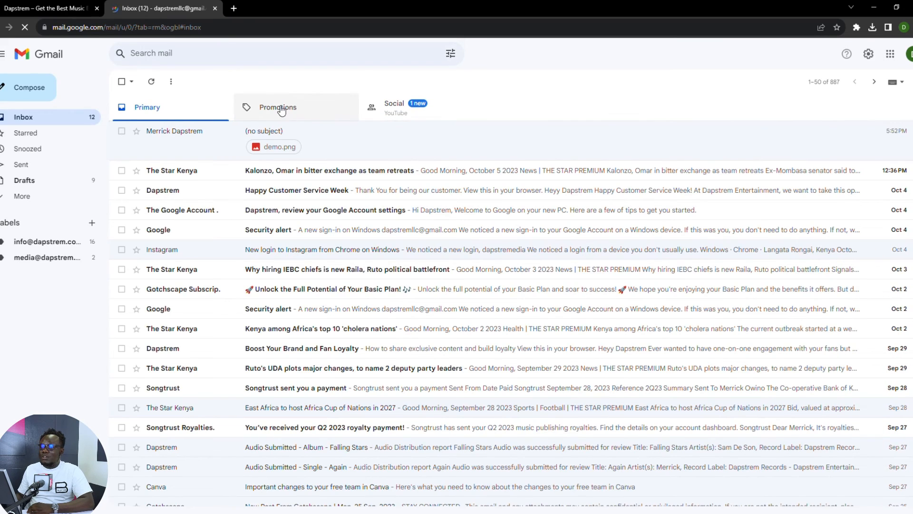
pyautogui.click(50, 8)
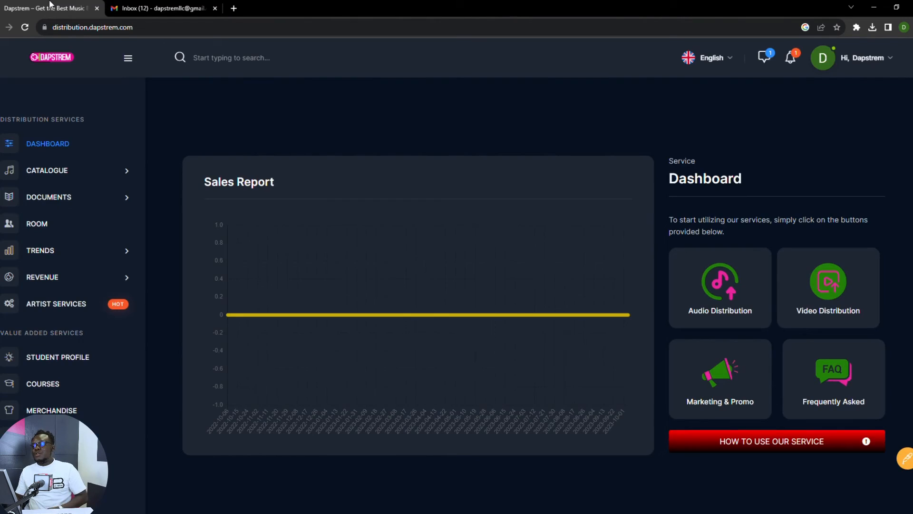
pyautogui.click(181, 9)
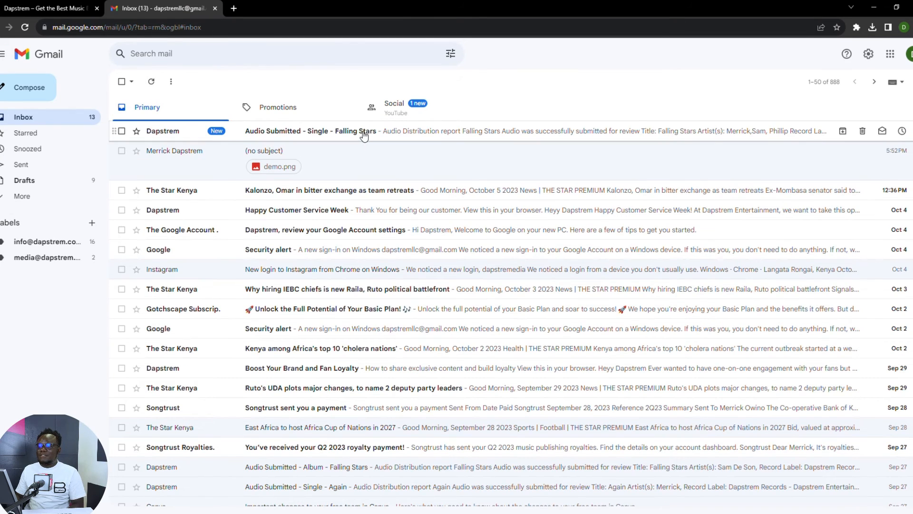
# Step: Read the Dapstrem email "Audio Submitted - Single - Falling Stars" and return to the inbox
pyautogui.click(364, 135)
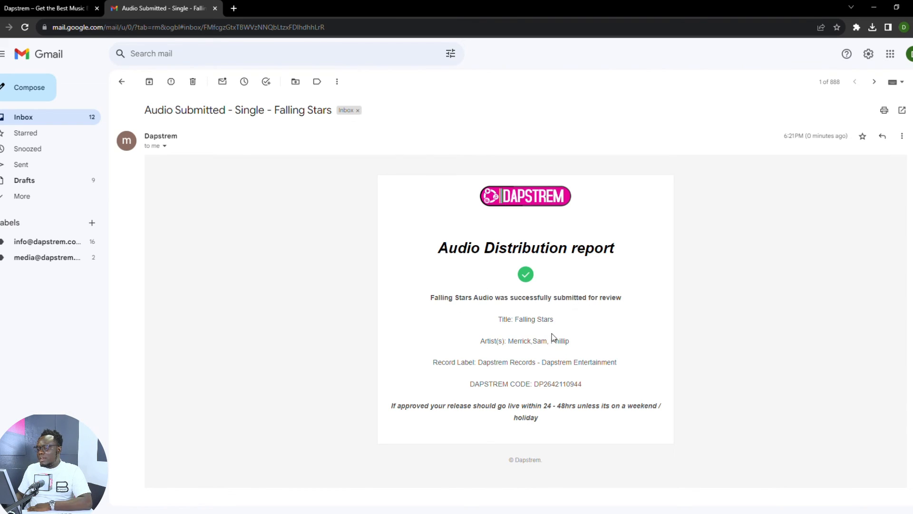
pyautogui.scroll(-2, 566, 343)
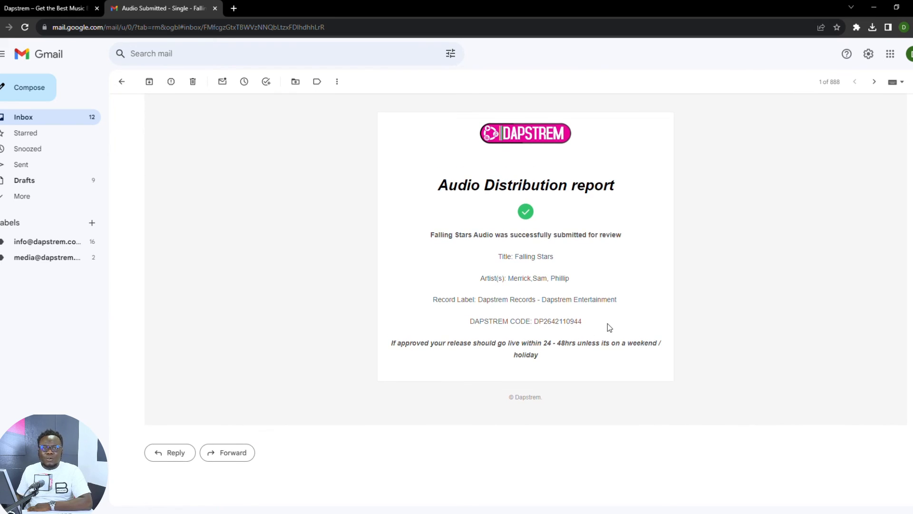
pyautogui.scroll(2, 609, 327)
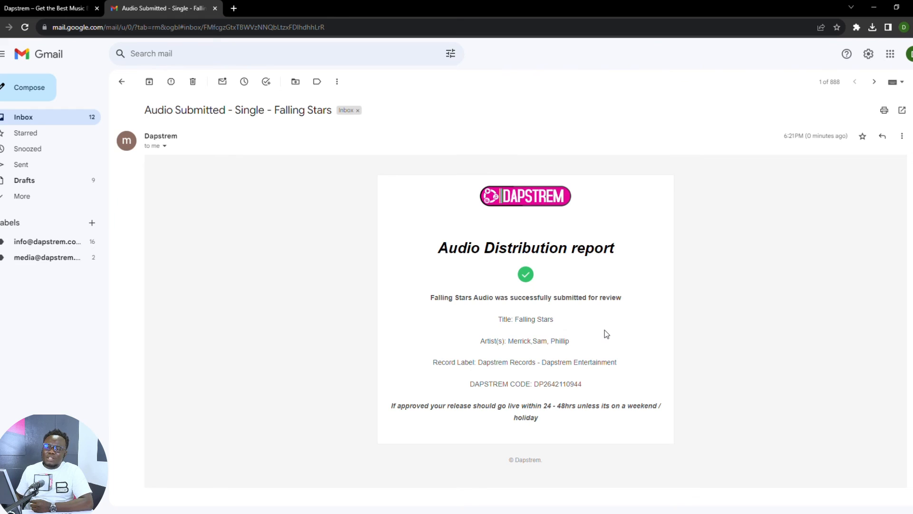
pyautogui.click(50, 56)
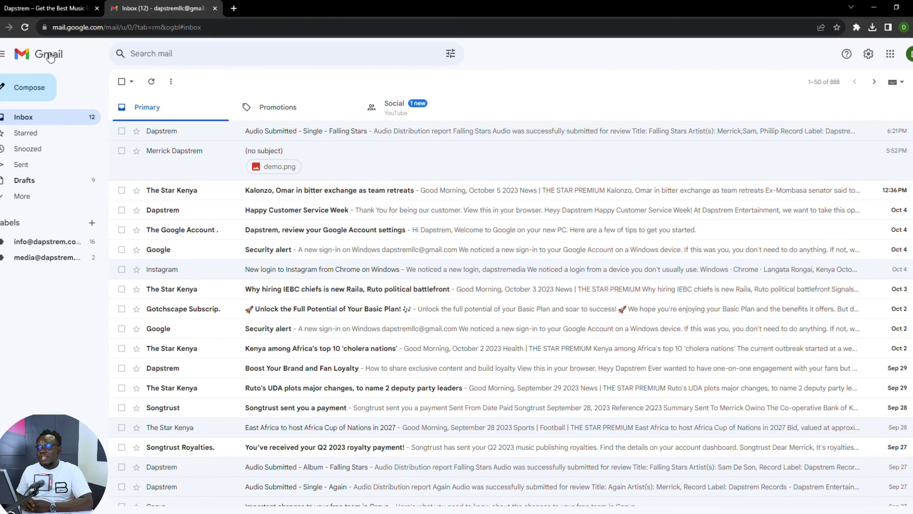